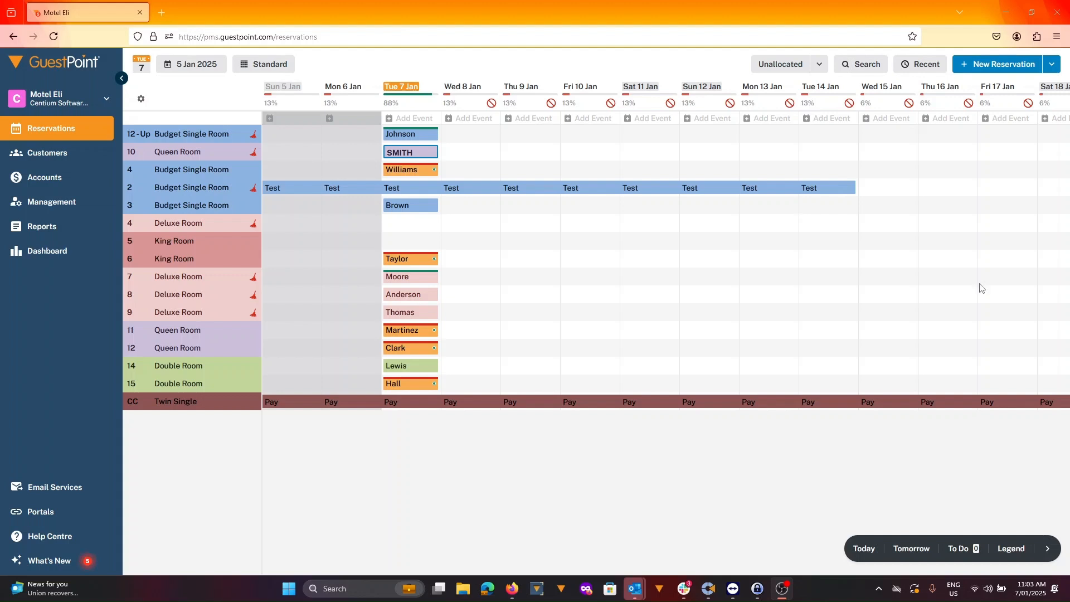
- Start a new custom report and place a table in the upper-left corner of the report body
click(50, 224)
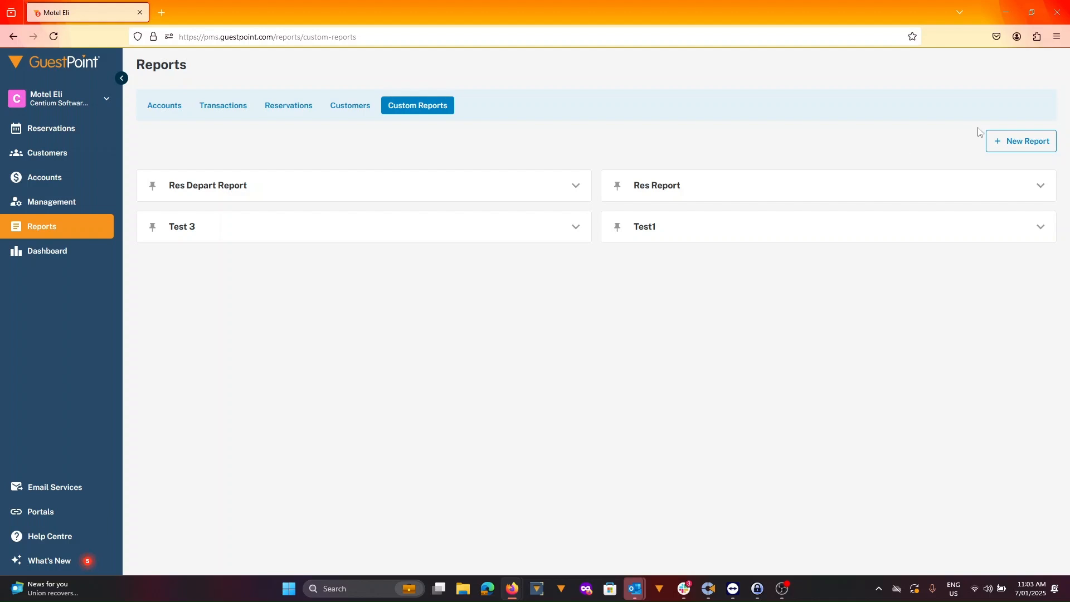
click(1021, 145)
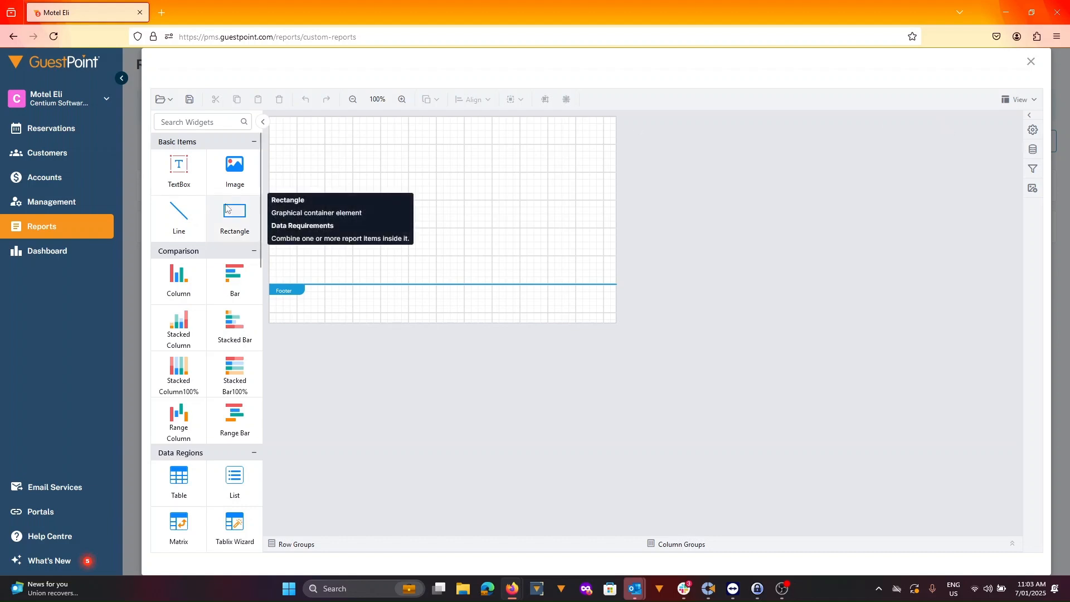
scroll(223, 210, down, 2)
scroll(223, 210, down, 2)
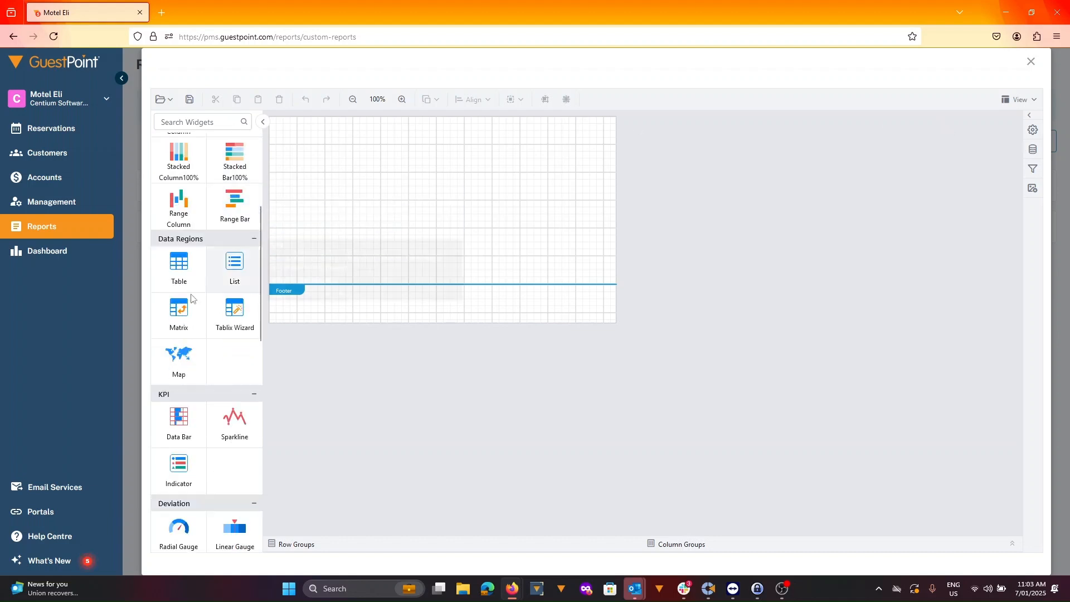
drag(289, 216, 417, 161)
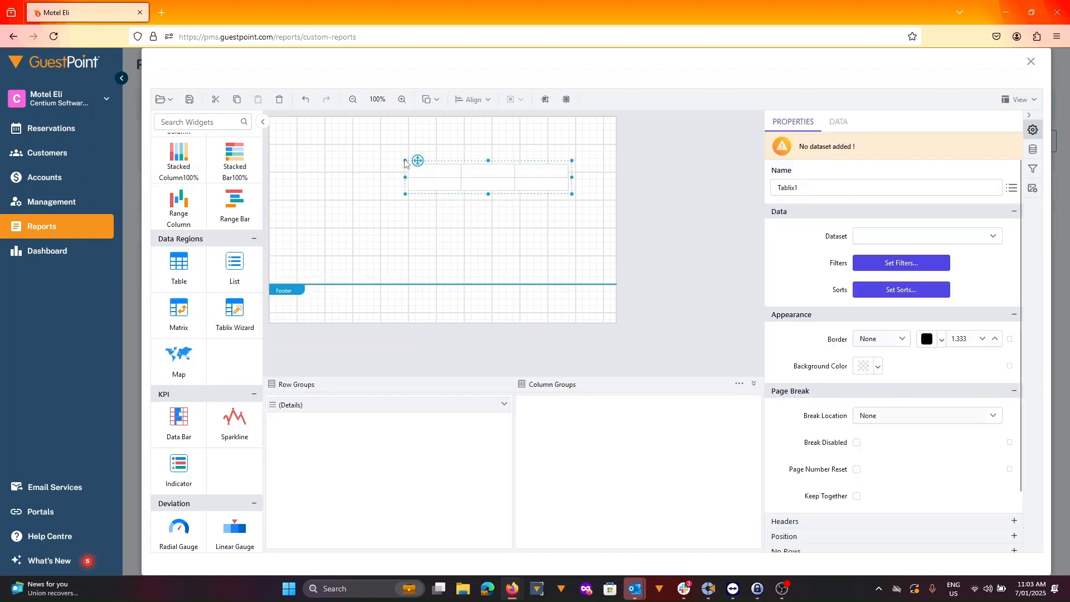
drag(418, 162, 286, 122)
- Add a Funnel chart to the report body, to the right of the table
scroll(217, 312, down, 5)
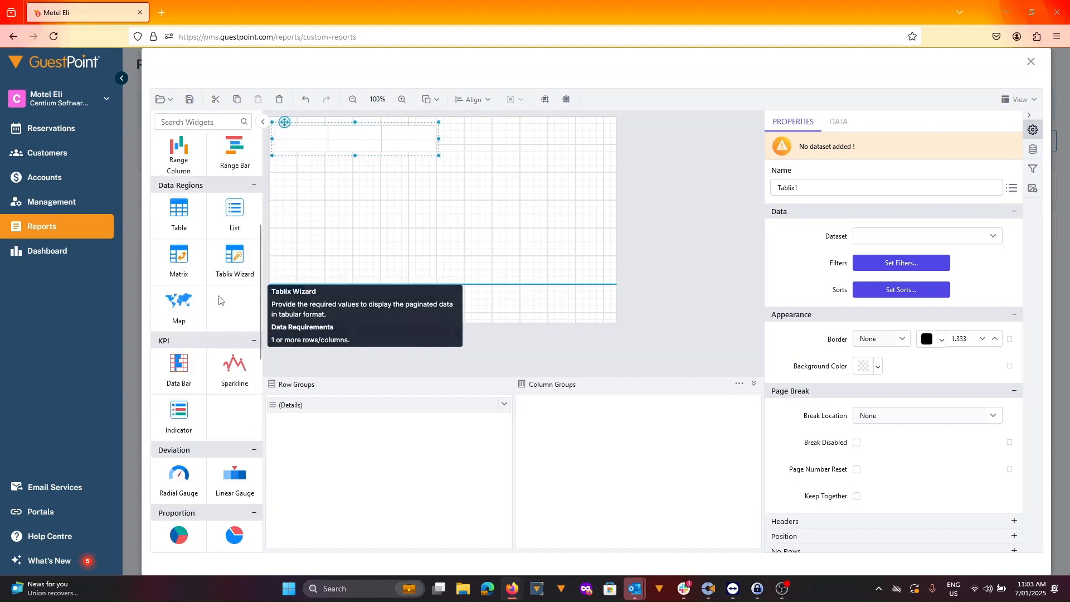
scroll(215, 316, down, 2)
scroll(189, 357, up, 1)
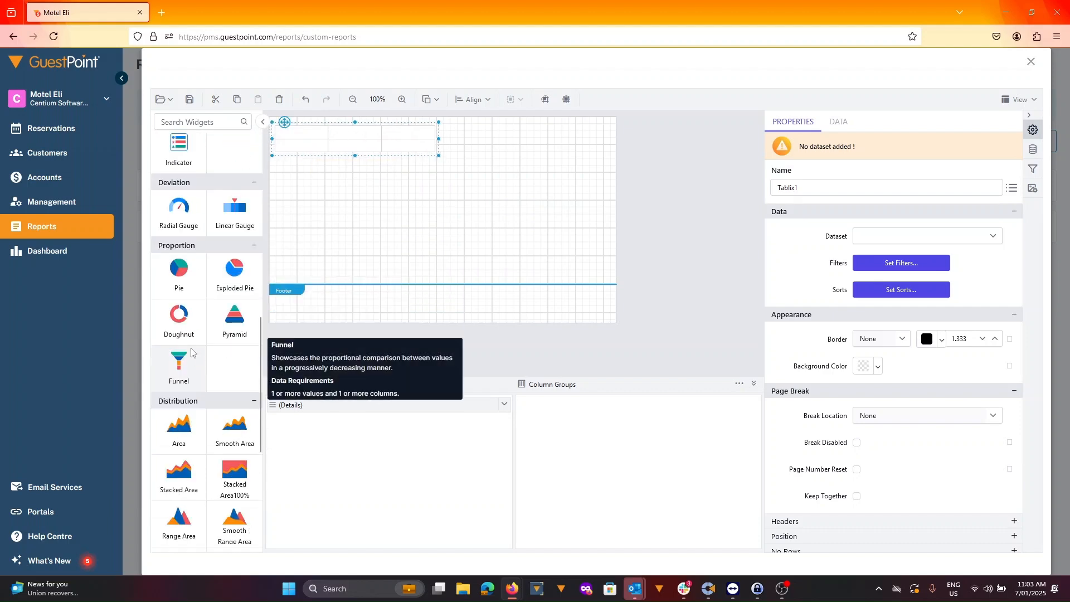
drag(183, 374, 536, 182)
- Shift the table slightly down and right, and move the funnel chart up to the report body's top edge
click(357, 146)
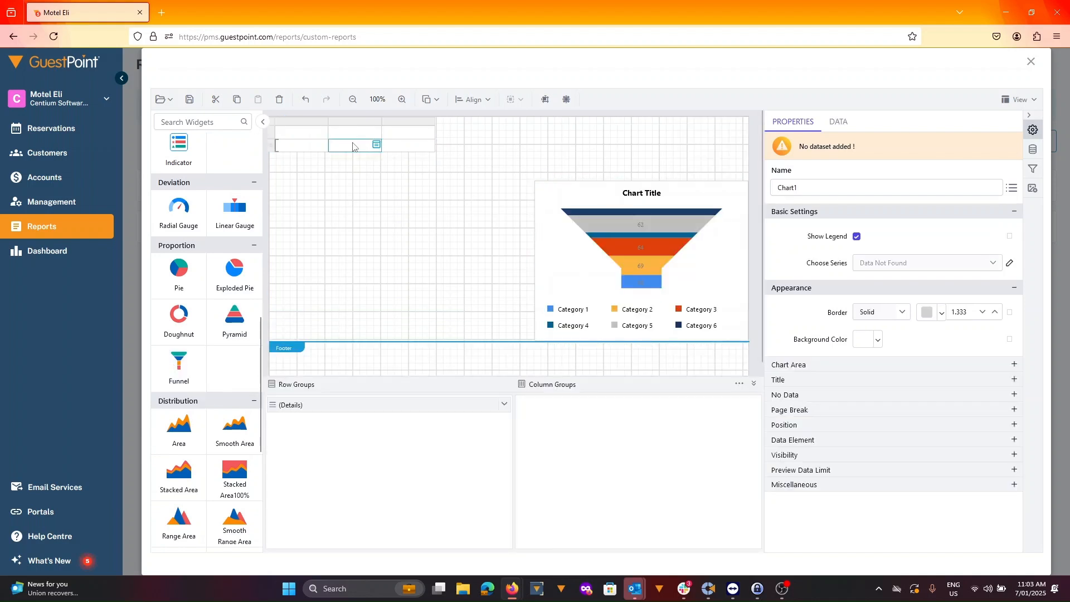
click(280, 131)
click(273, 123)
mouse_move(281, 123)
mouse_down()
mouse_move(304, 125)
mouse_move(286, 129)
mouse_up()
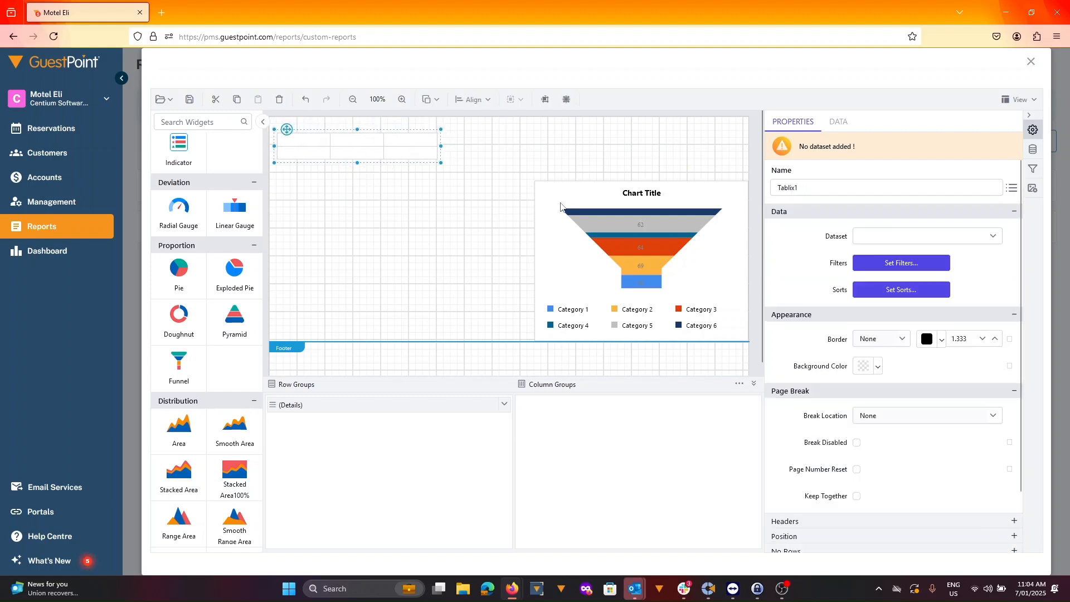
click(559, 206)
drag(542, 178, 548, 120)
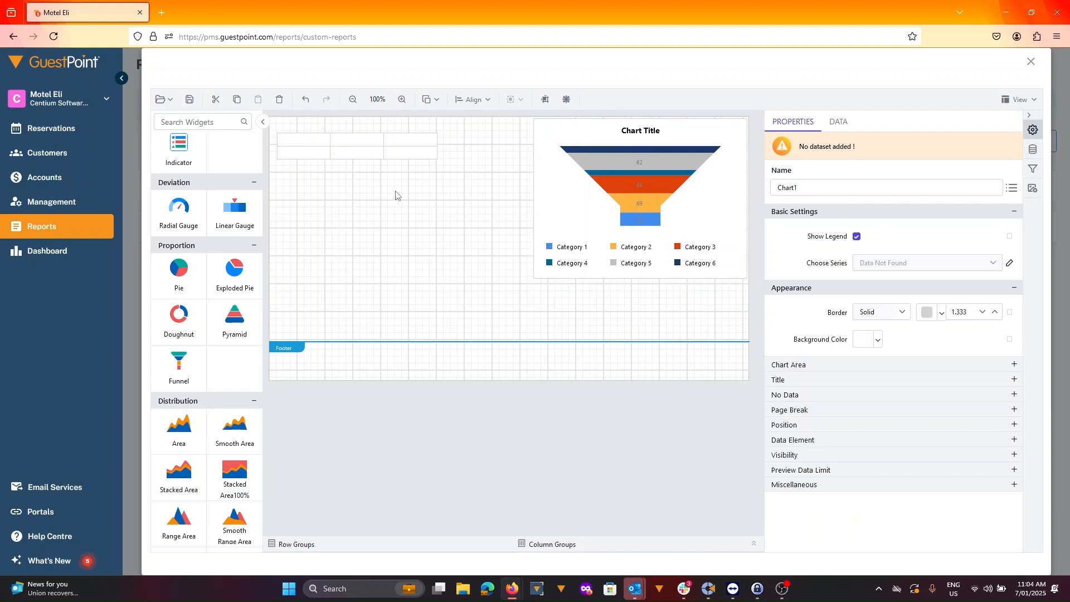
- Nudge the table slightly up and left, closer to the corner of the report body
click(296, 144)
click(275, 129)
mouse_move(281, 129)
mouse_down()
mouse_move(290, 132)
mouse_move(281, 126)
mouse_up()
click(316, 168)
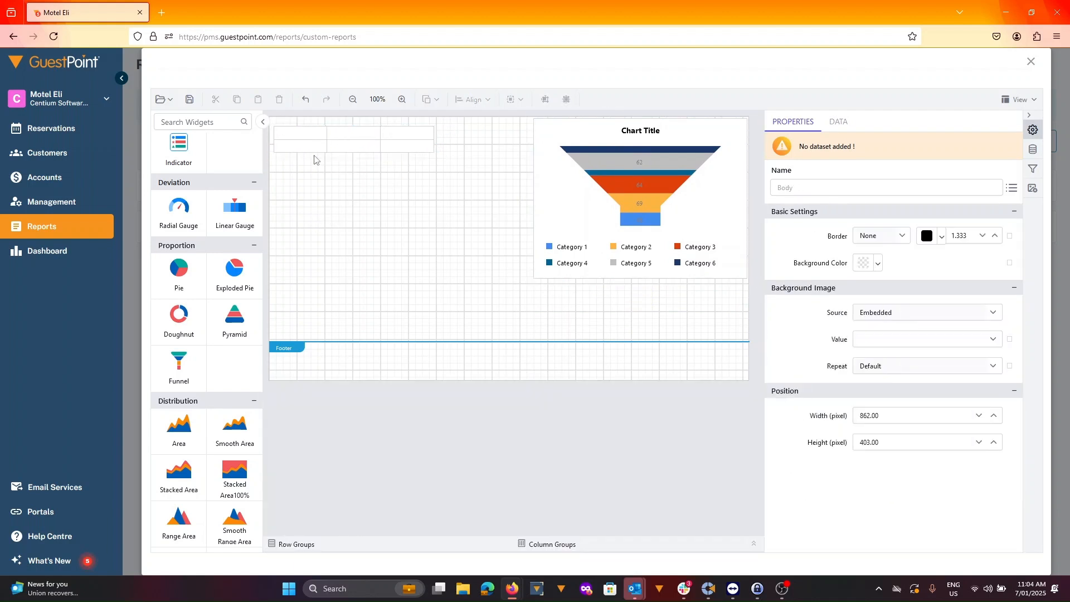
- Insert a new column to the right of the table's last column
click(301, 135)
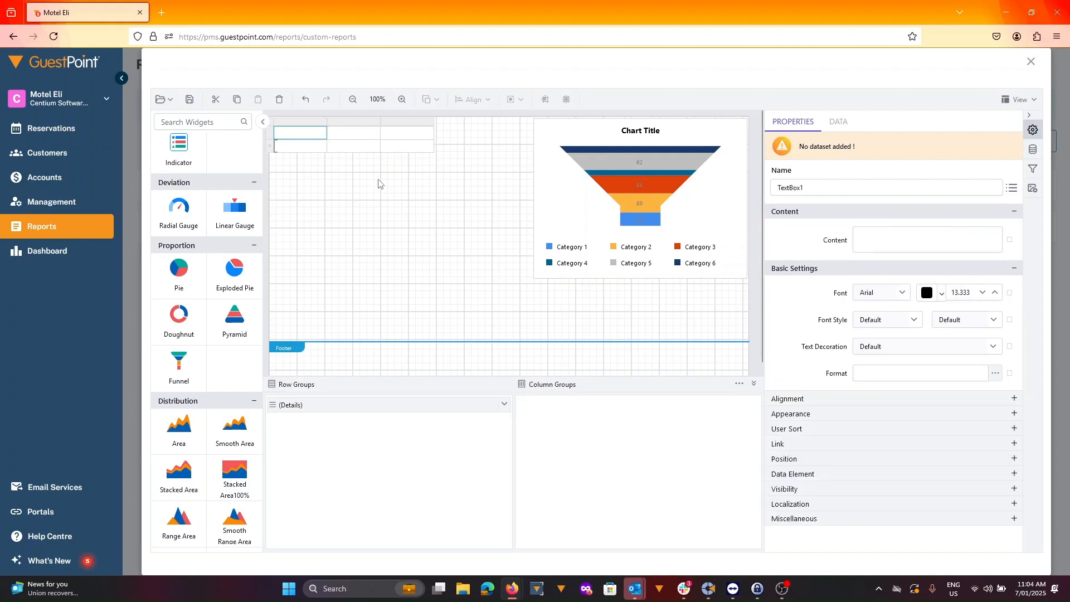
click(397, 140)
right_click(398, 139)
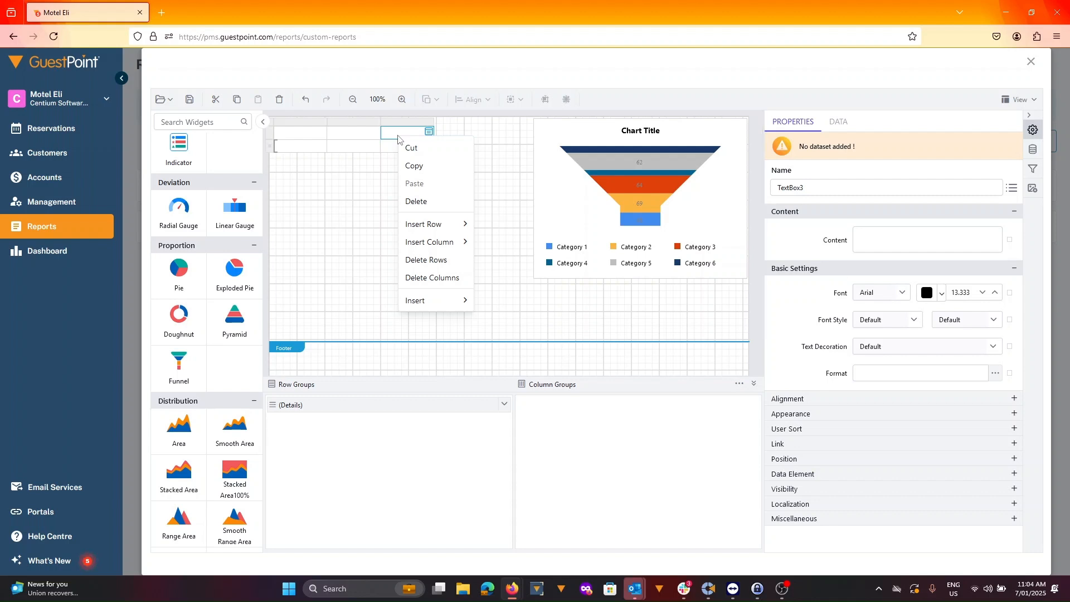
mouse_move(462, 241)
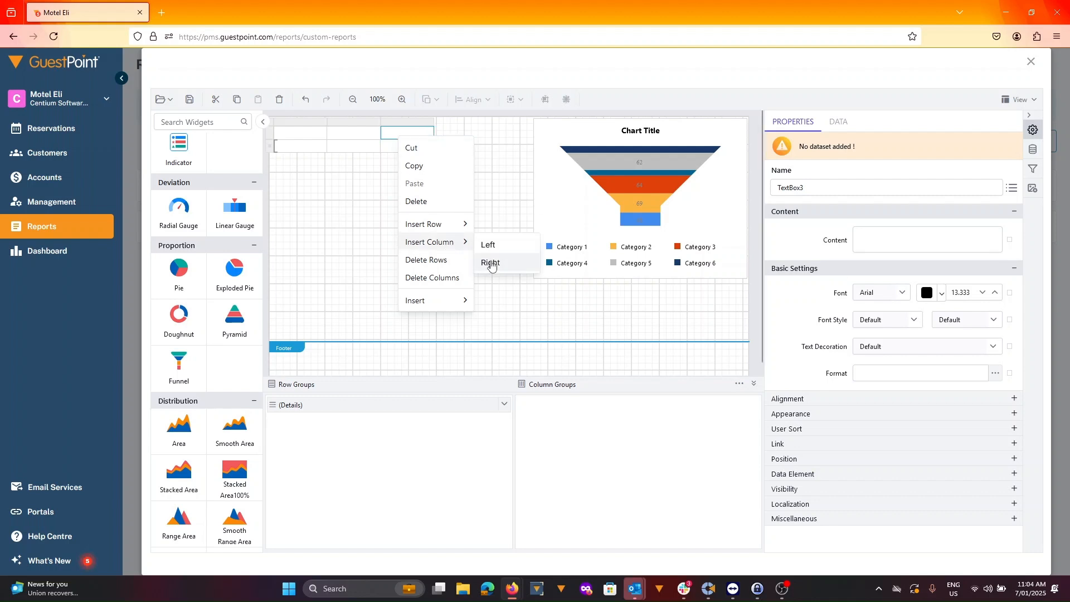
click(491, 264)
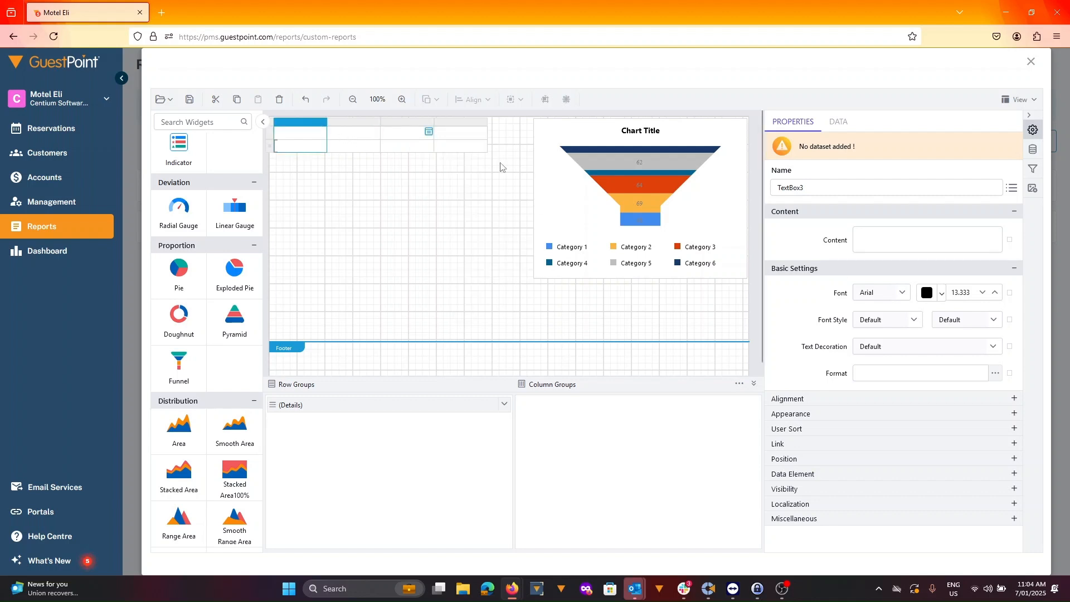
- Move the funnel chart left so it sits just beside the widened table
click(566, 152)
drag(544, 115, 509, 115)
click(538, 327)
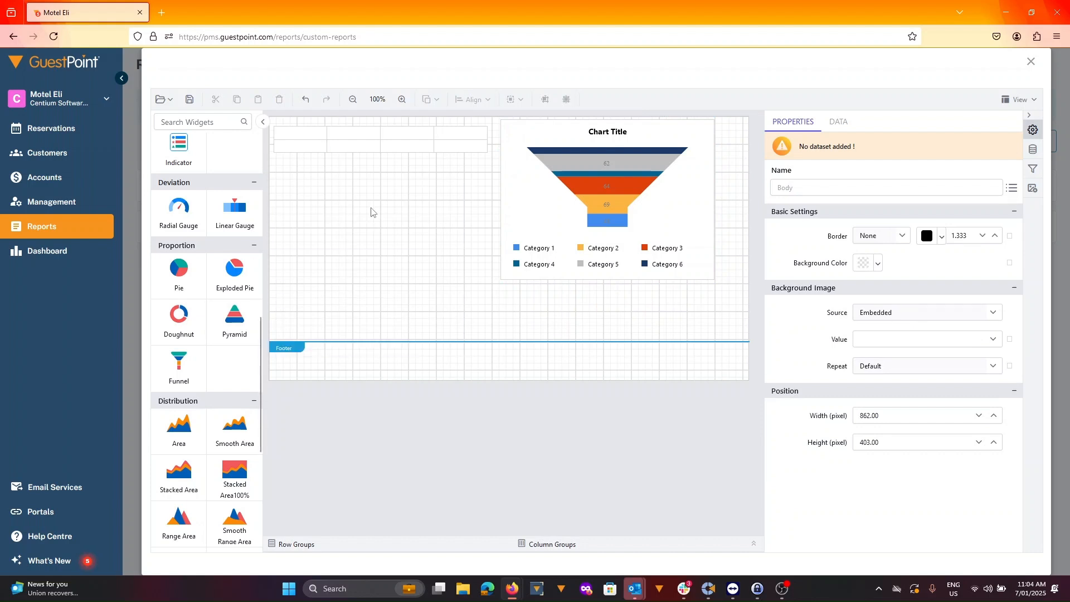
click(300, 138)
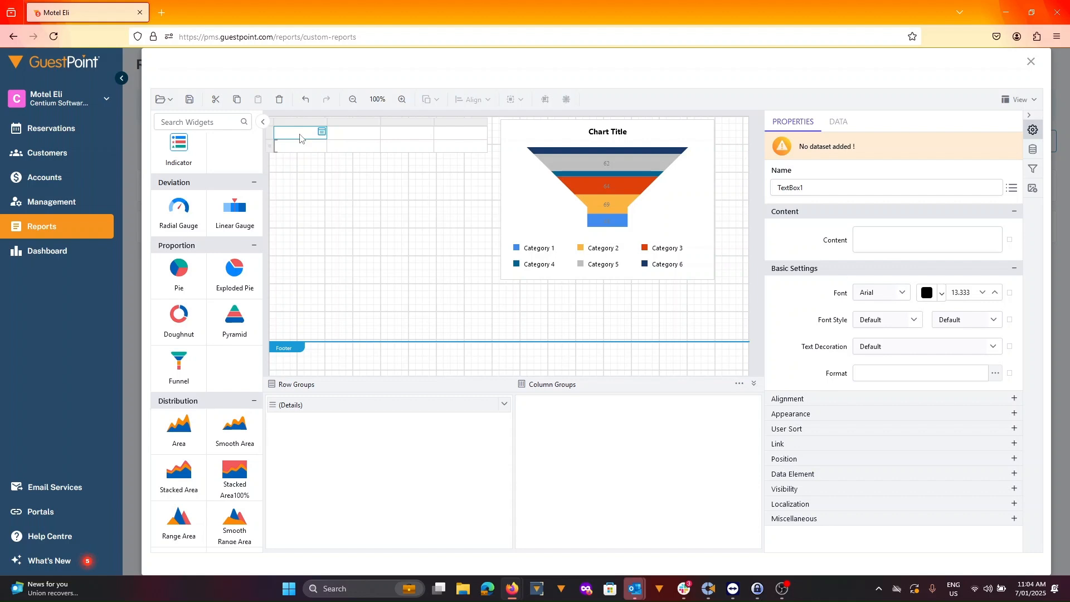
click(464, 140)
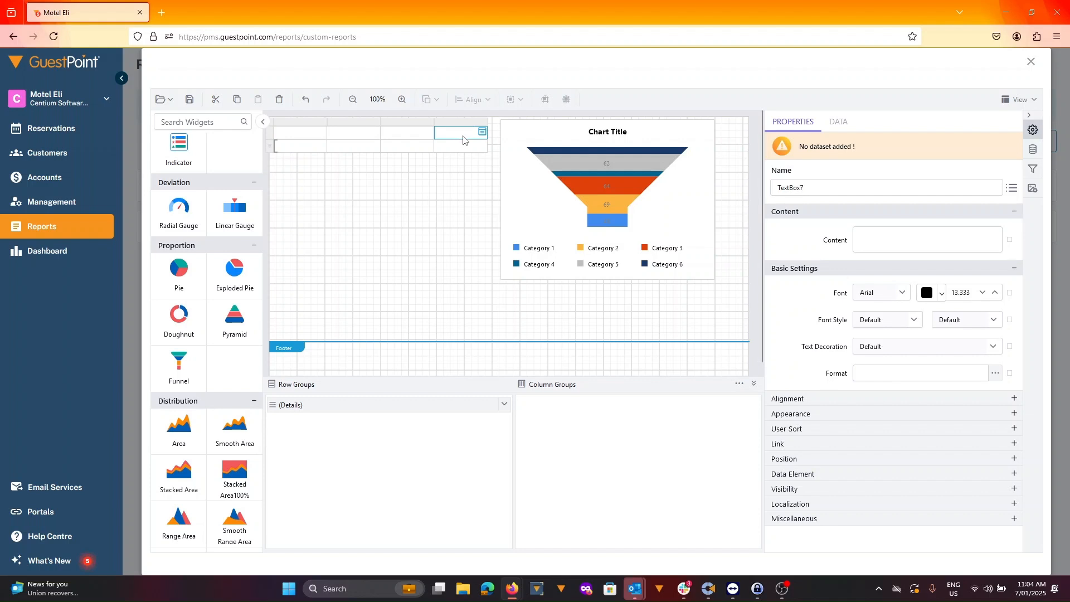
click(320, 131)
click(357, 147)
click(462, 150)
click(298, 139)
click(1034, 132)
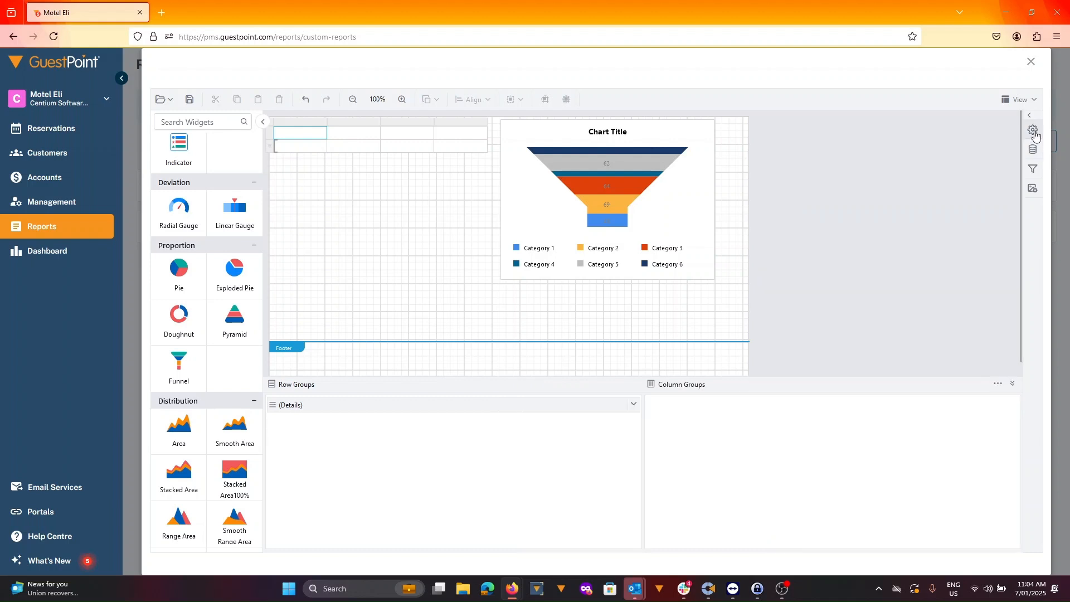
click(1034, 133)
click(1034, 132)
click(1033, 132)
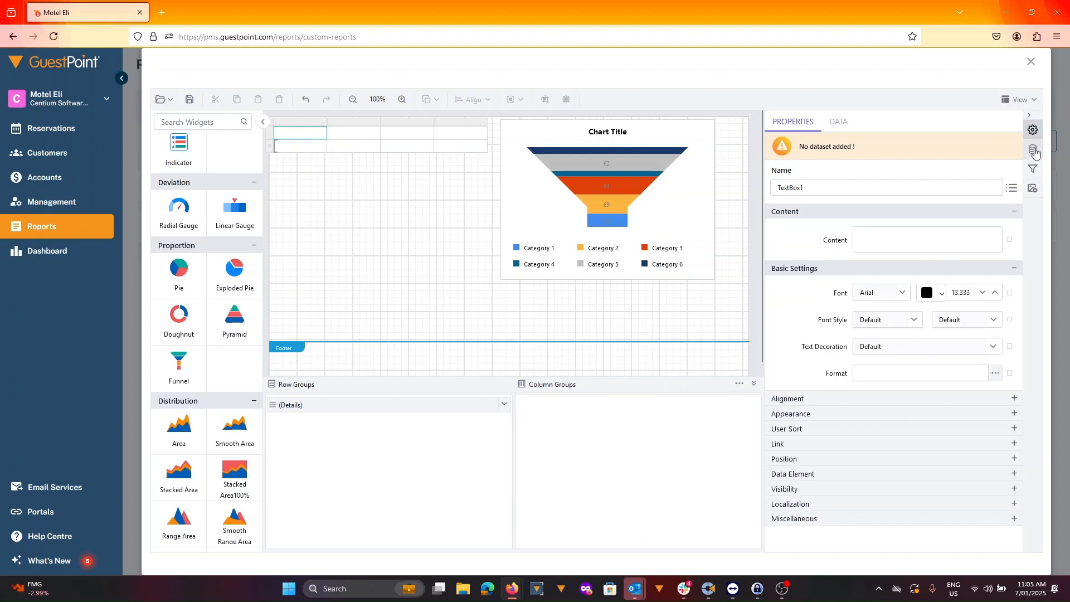
- Add a dataset to the report based on the reservationDS shared dataset and save it
click(1035, 152)
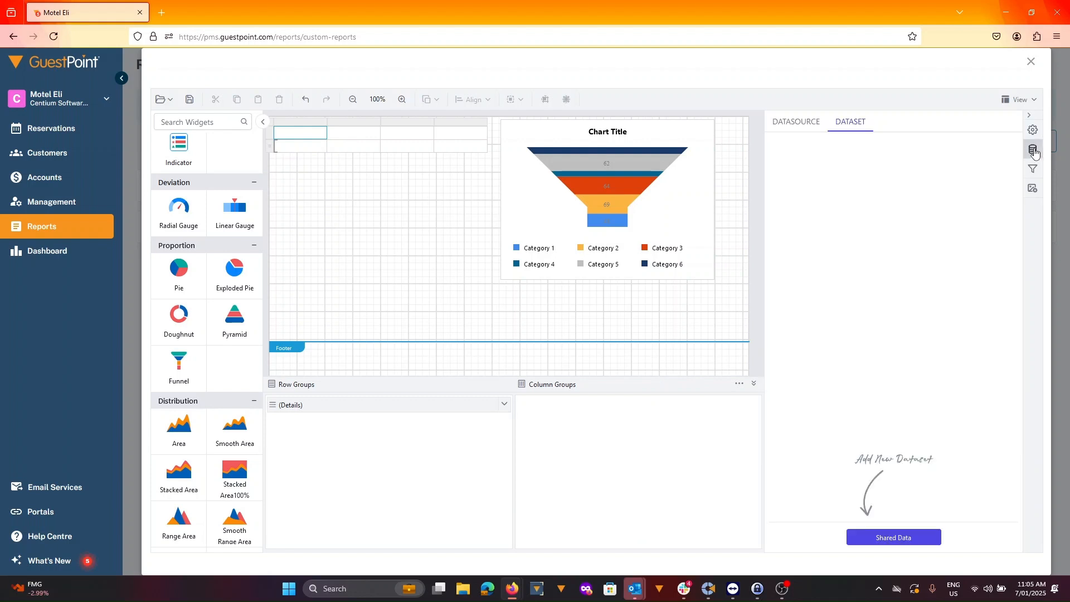
click(887, 536)
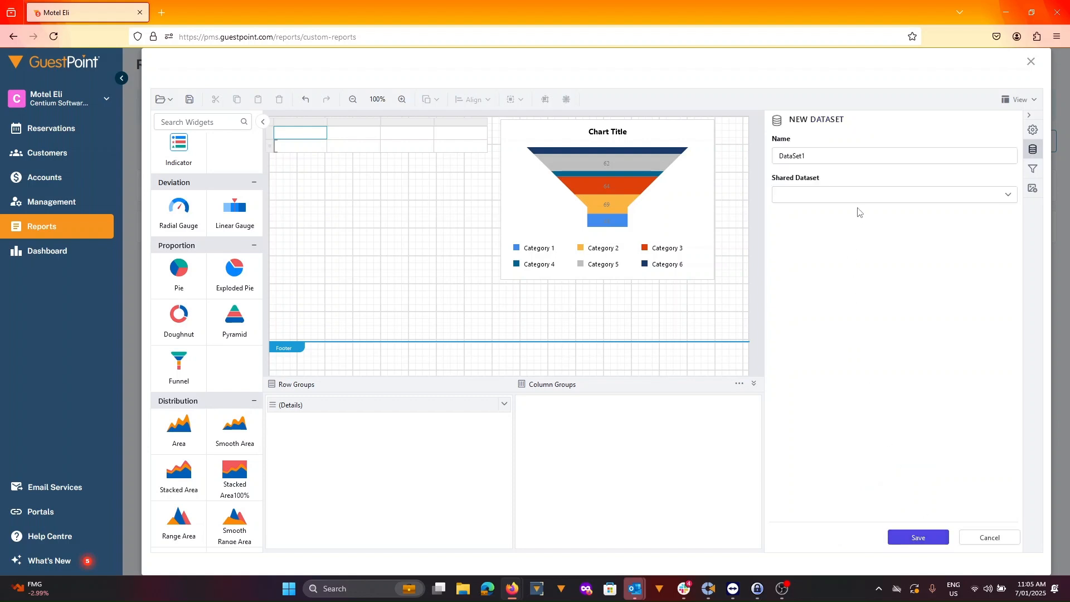
click(1006, 196)
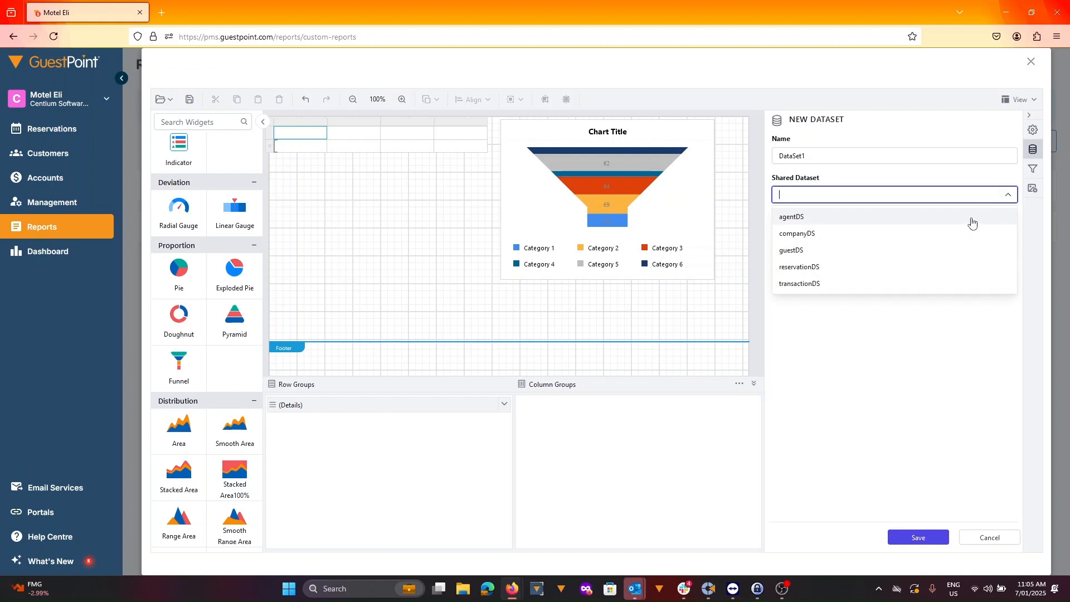
click(836, 273)
click(860, 312)
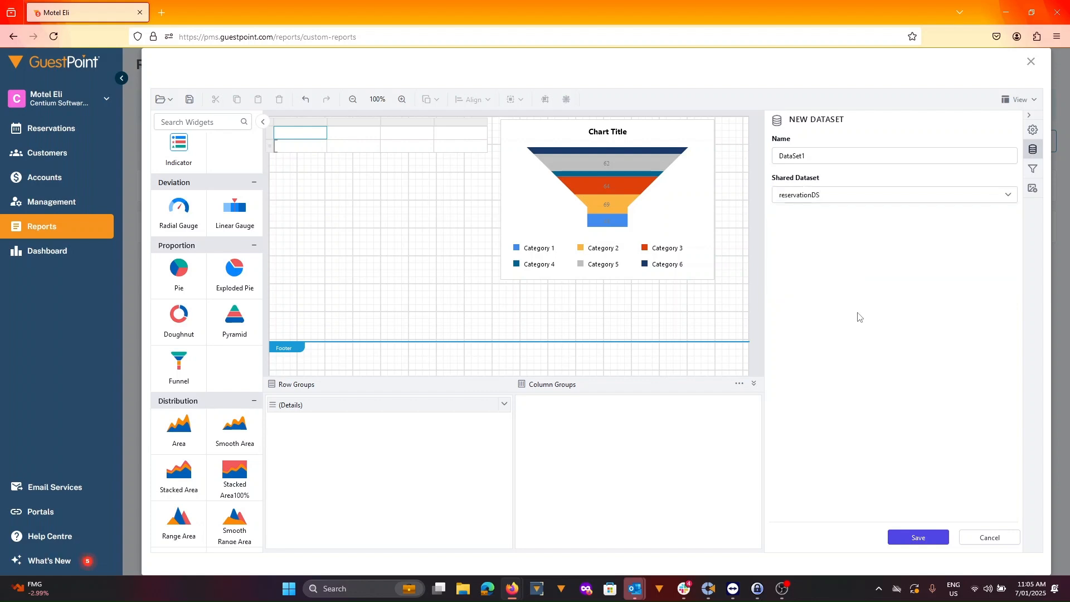
click(904, 538)
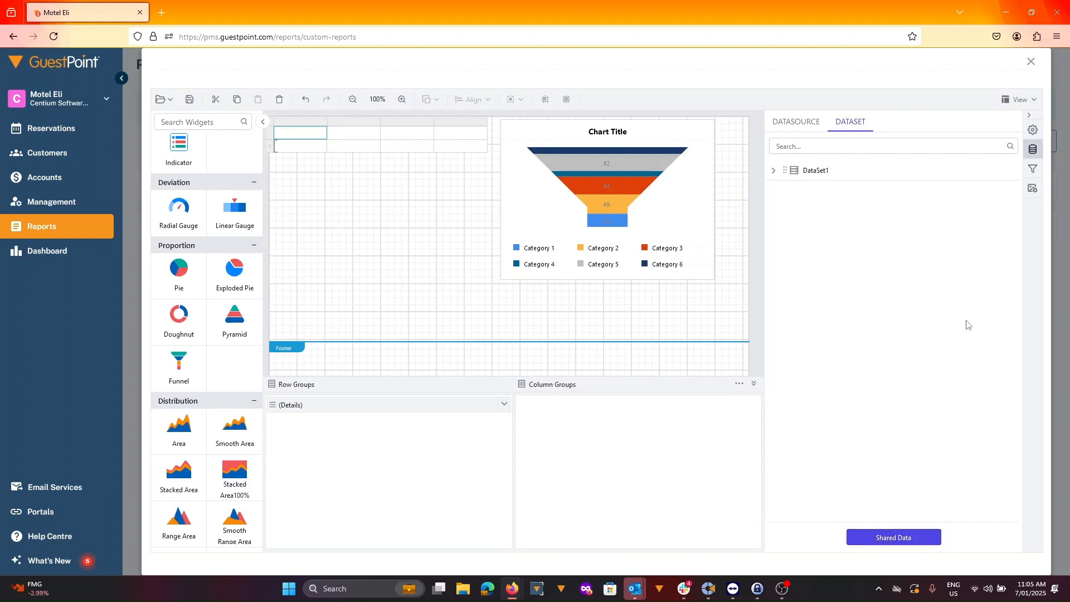
- Add a second dataset based on the transactionDS shared dataset and save it
click(889, 538)
click(820, 194)
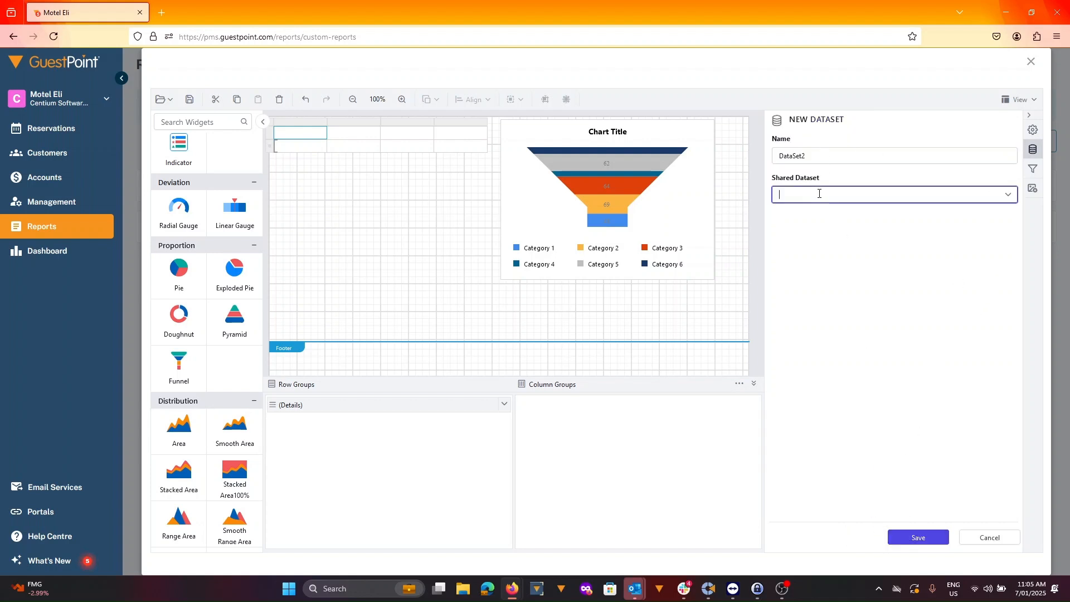
click(988, 194)
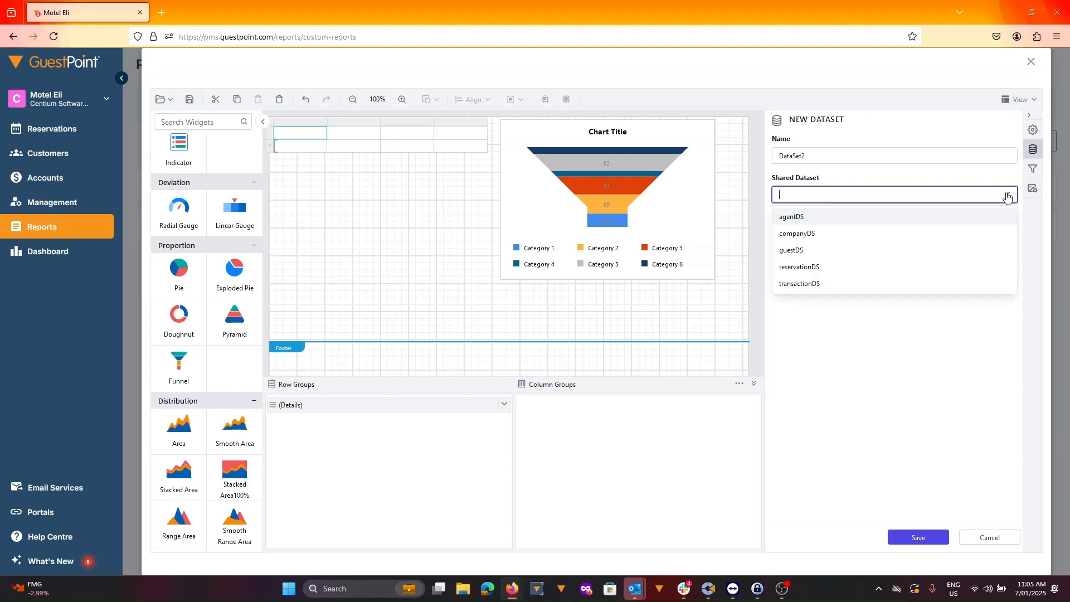
click(809, 286)
click(914, 538)
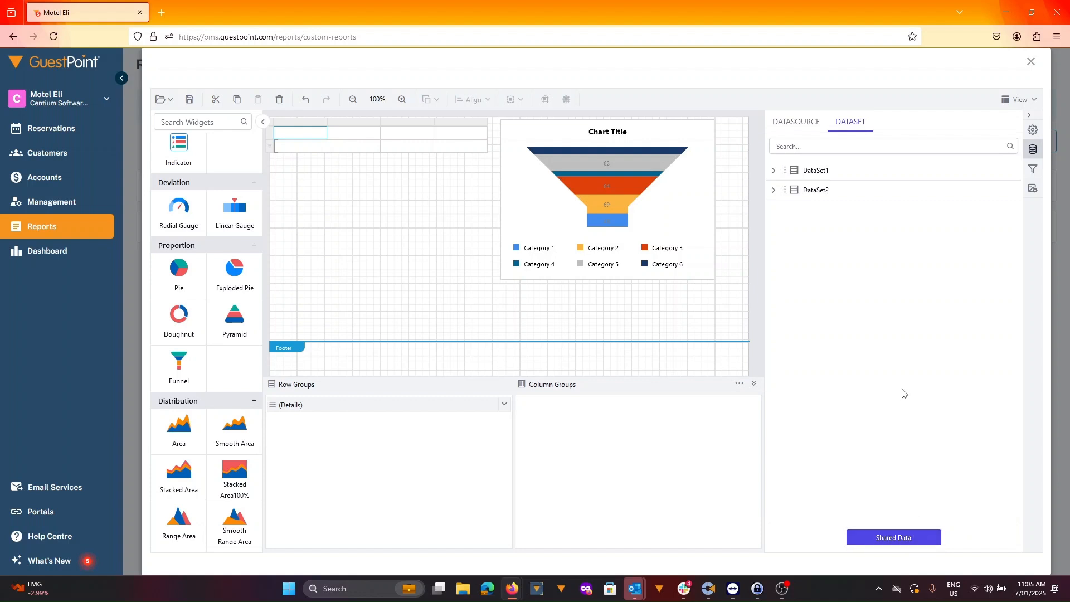
- Examine the fields available in the reservation and transaction datasets
click(773, 170)
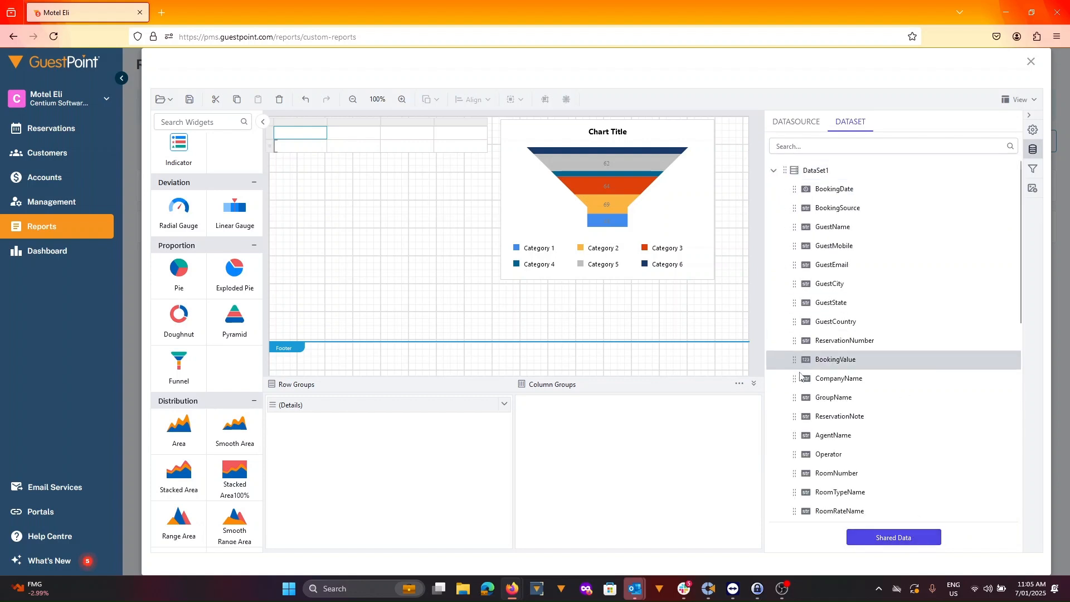
click(774, 170)
click(774, 190)
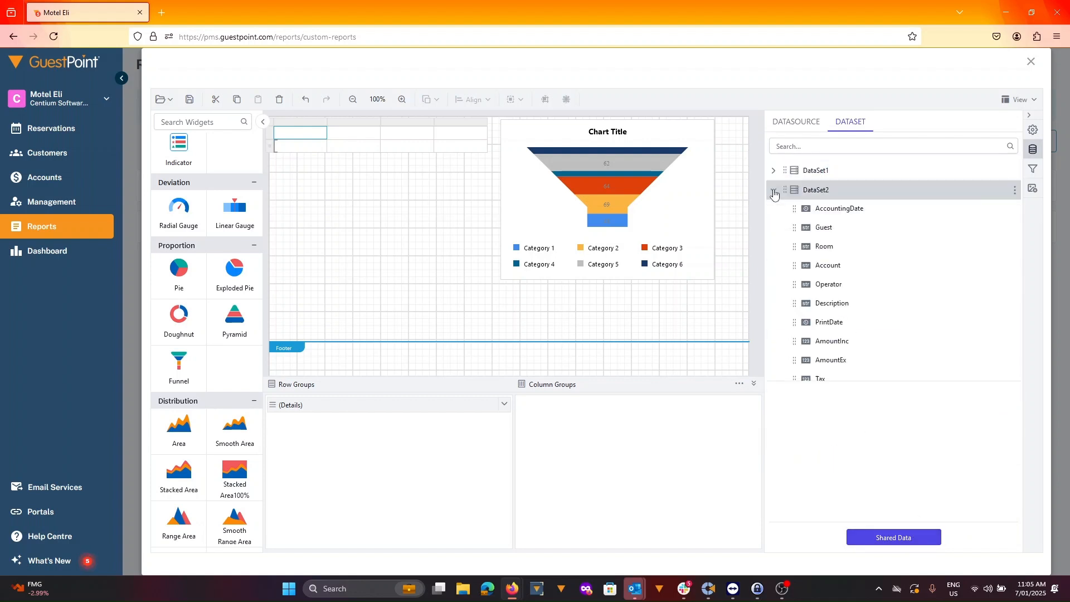
click(773, 171)
click(774, 171)
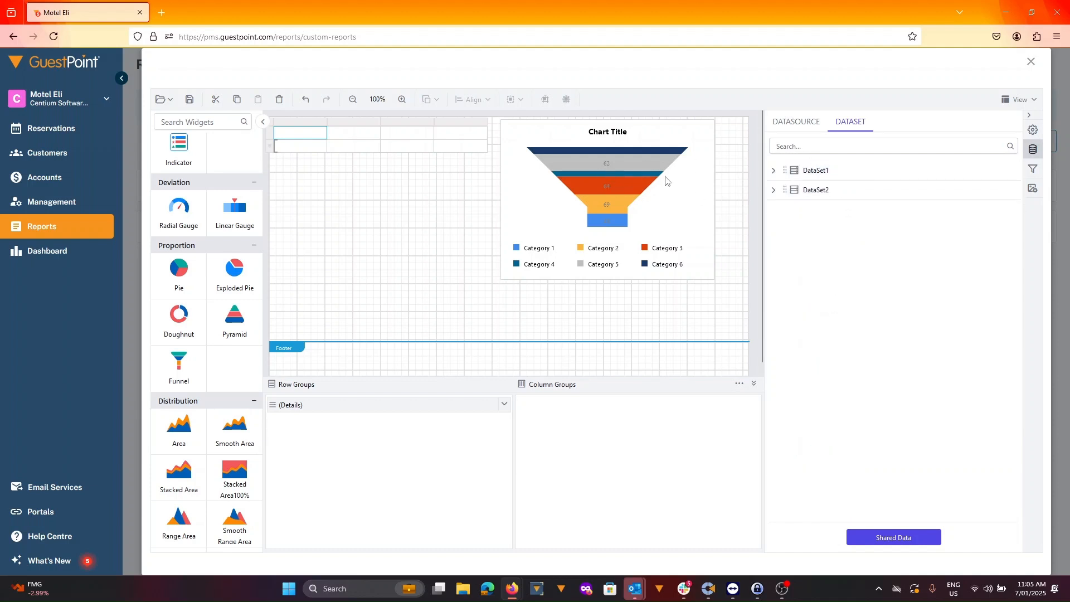
- Place the reservation dataset's Status field in the second-row cell of the table's first column
click(774, 170)
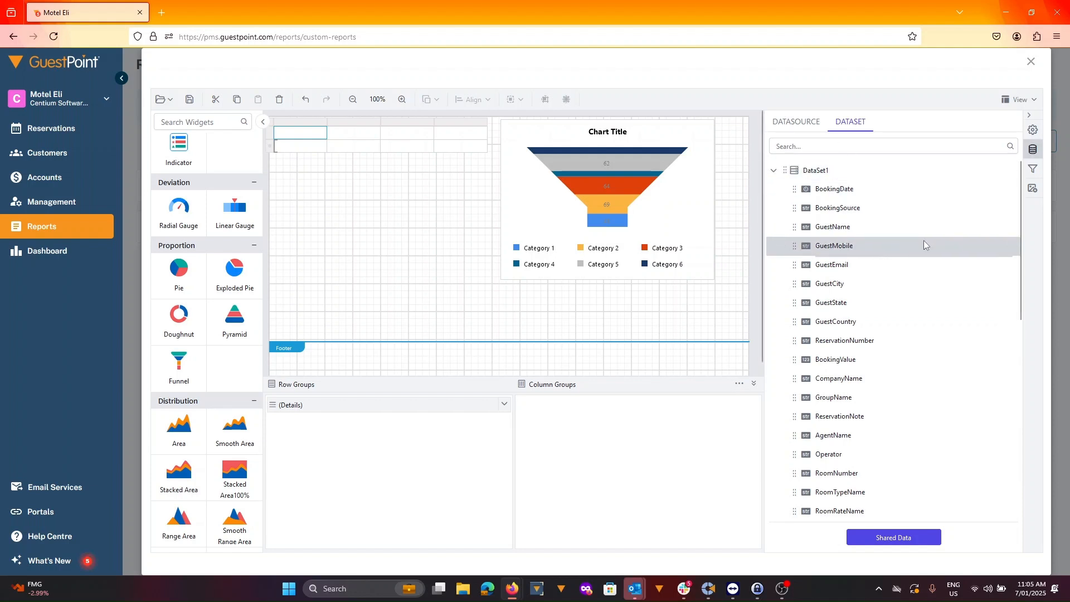
scroll(924, 240, down, 2)
scroll(888, 237, down, 3)
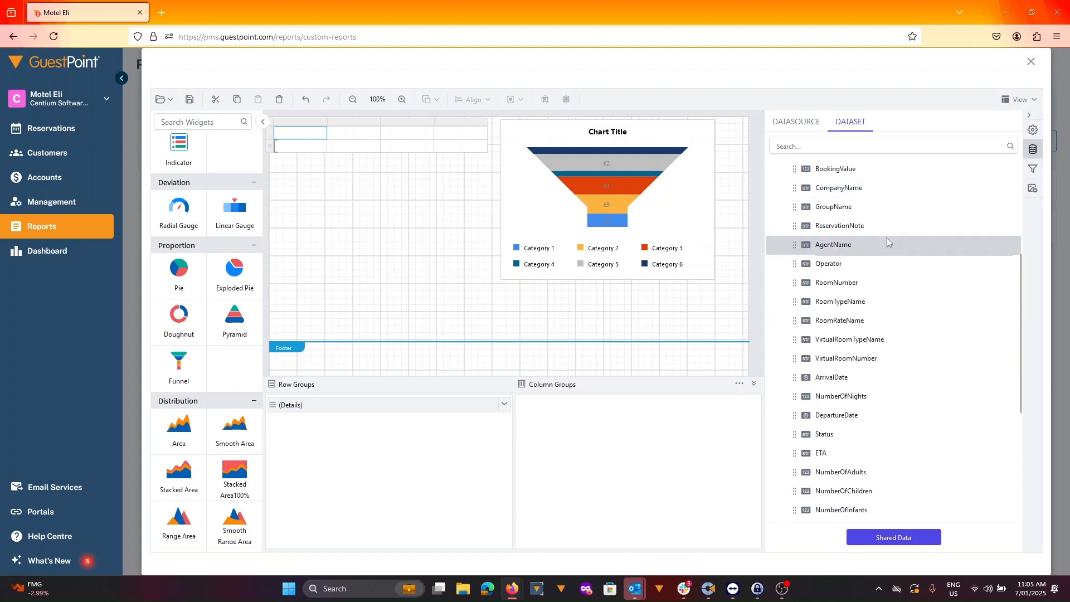
drag(795, 306, 295, 146)
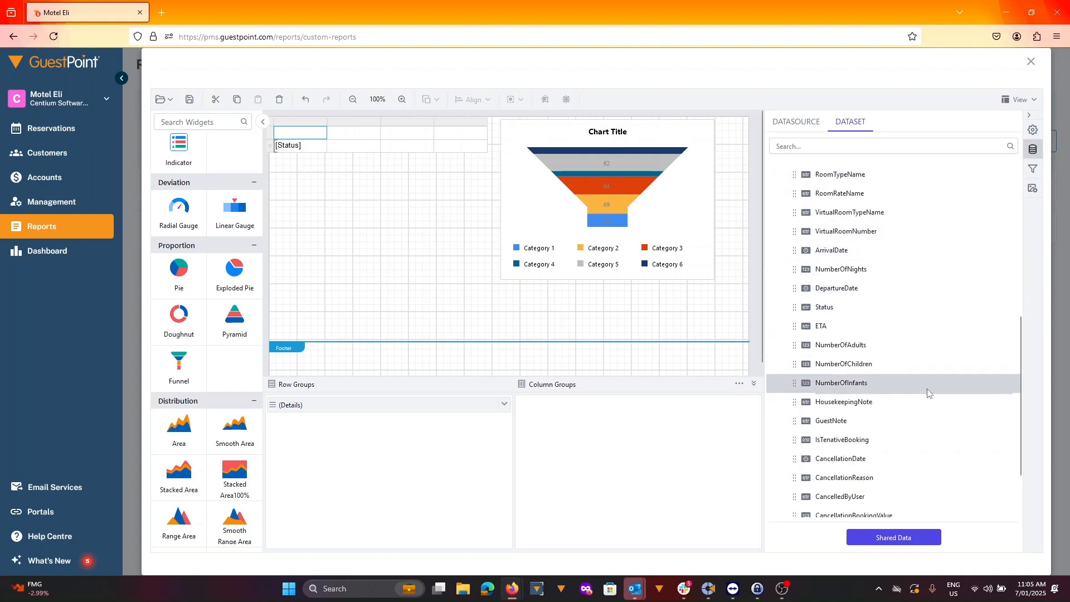
- Place the reservation dataset's DepartureBalance field in the second-row cell of the table's last column
scroll(914, 381, down, 2)
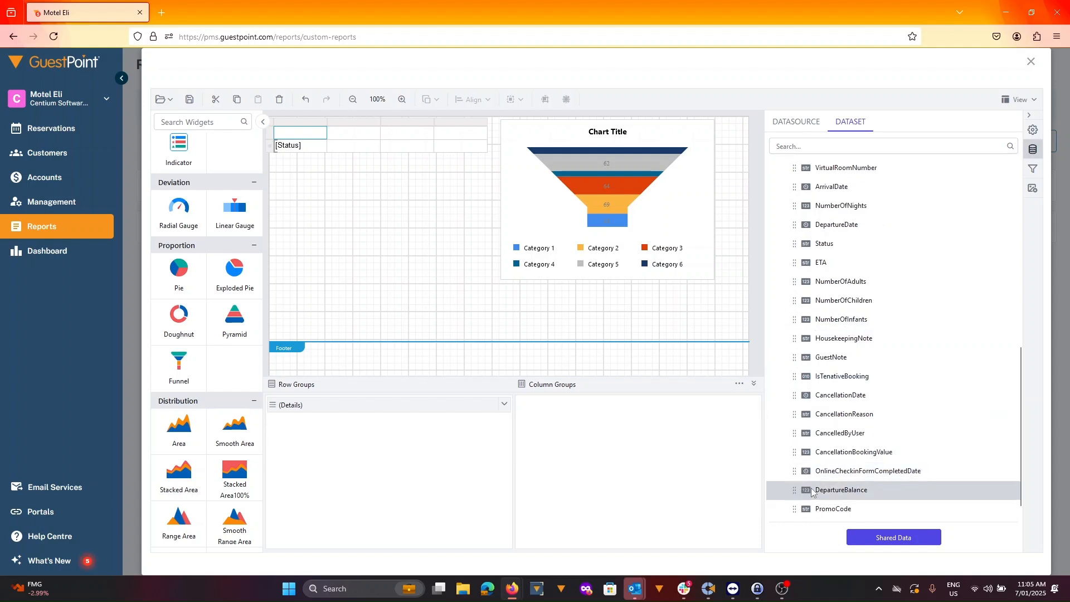
scroll(795, 491, down, 1)
drag(796, 469, 460, 146)
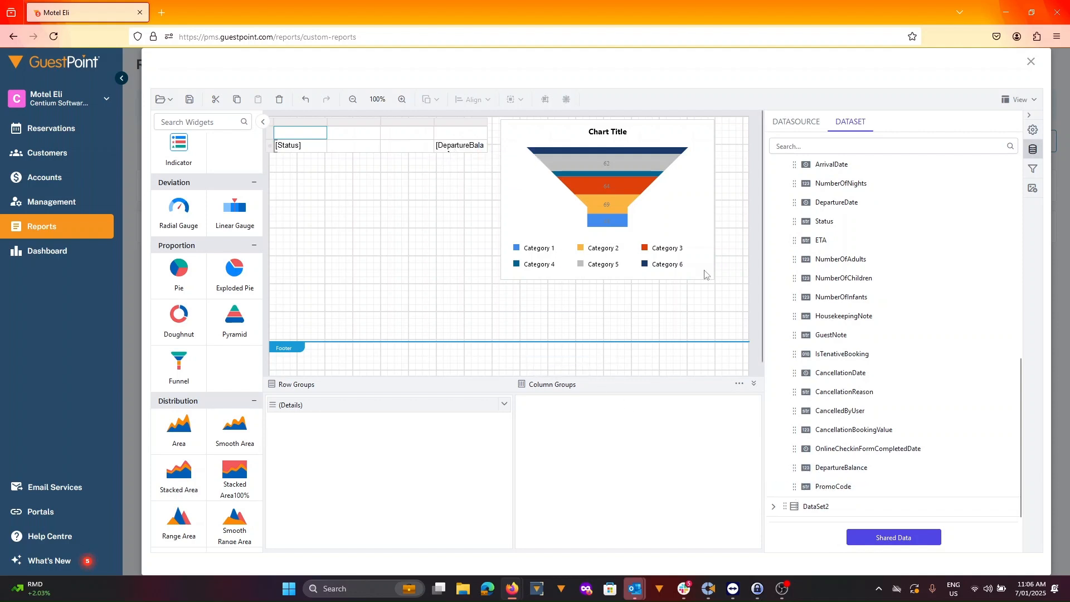
- Place the reservation dataset's GuestName and RoomNumber fields in the second-row cells of the table's second and third columns
scroll(881, 393, up, 1)
scroll(868, 380, up, 6)
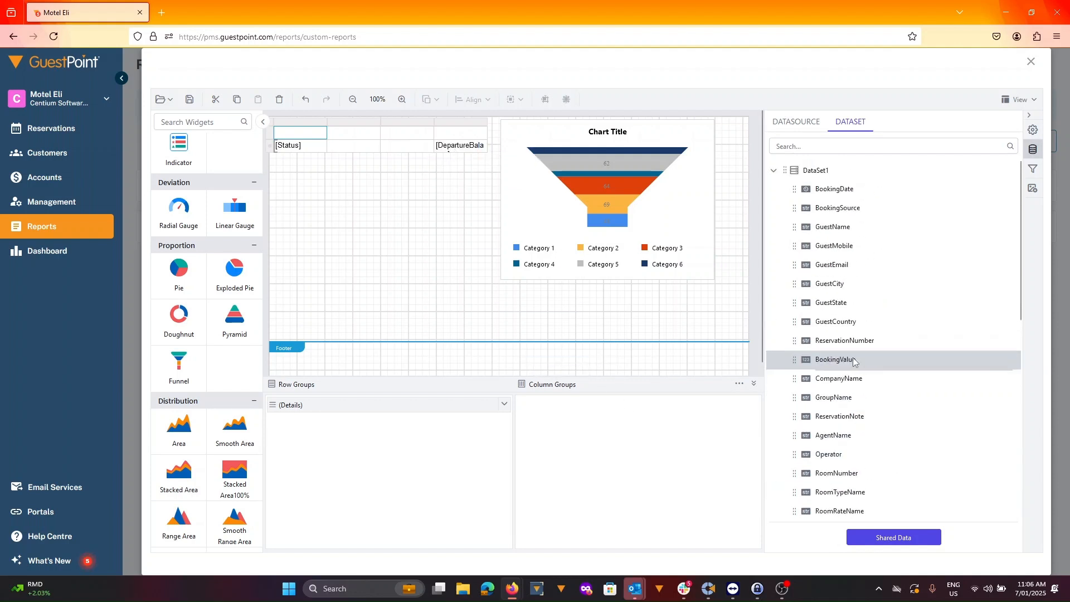
drag(795, 226, 341, 148)
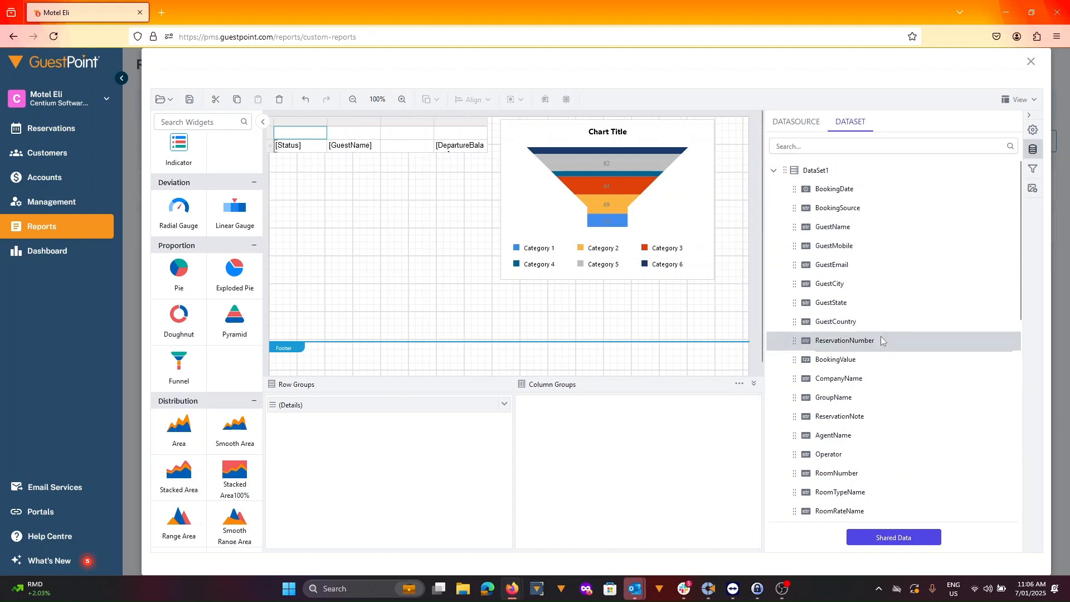
scroll(881, 335, down, 2)
drag(795, 411, 394, 149)
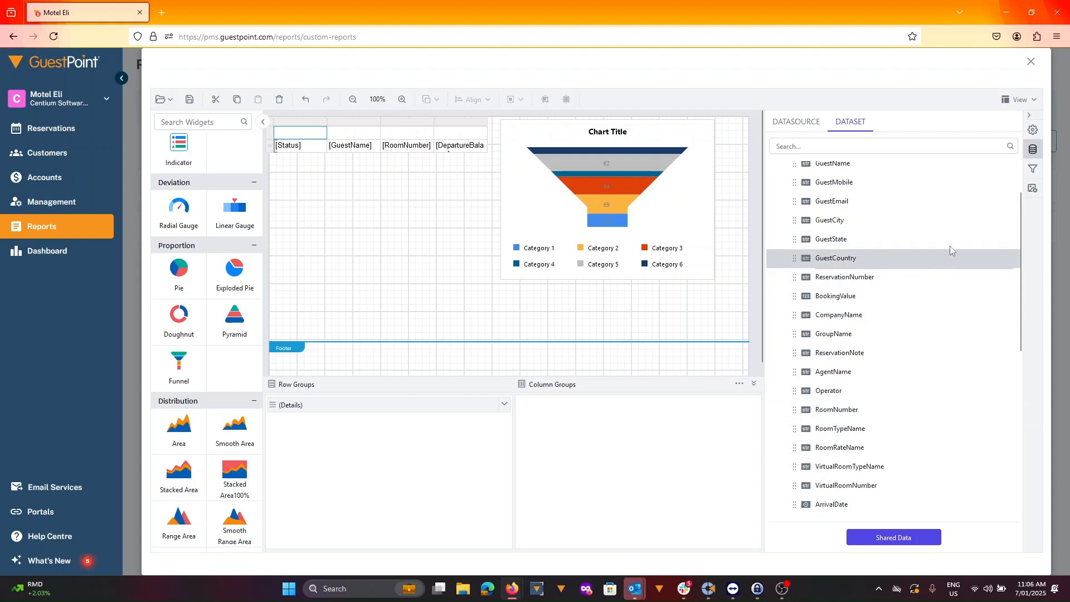
- Set the header cell content of the table's first two columns to Status and Name
click(1035, 132)
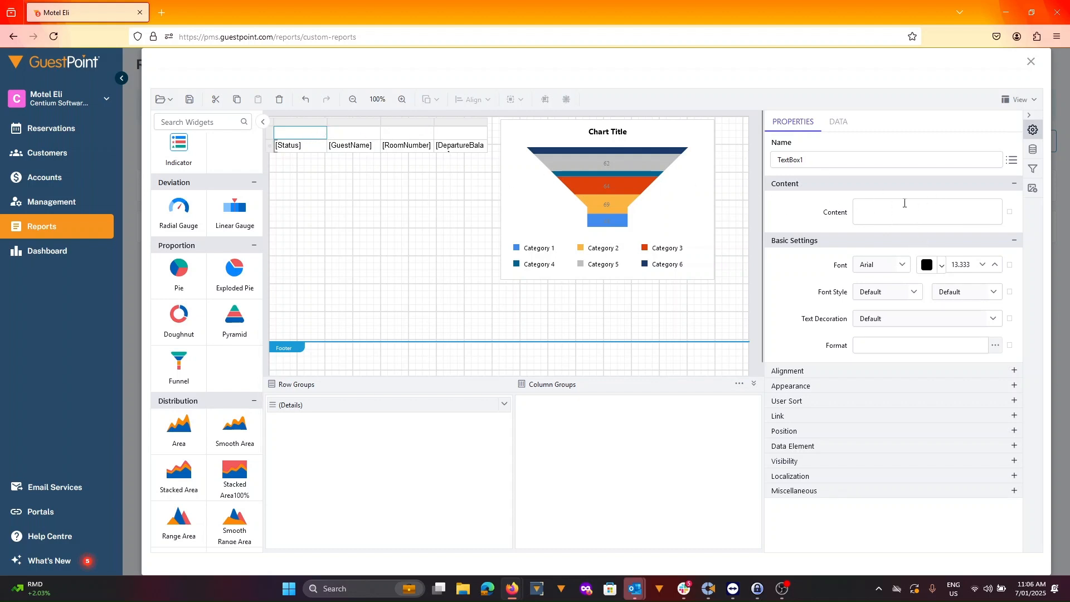
click(887, 212)
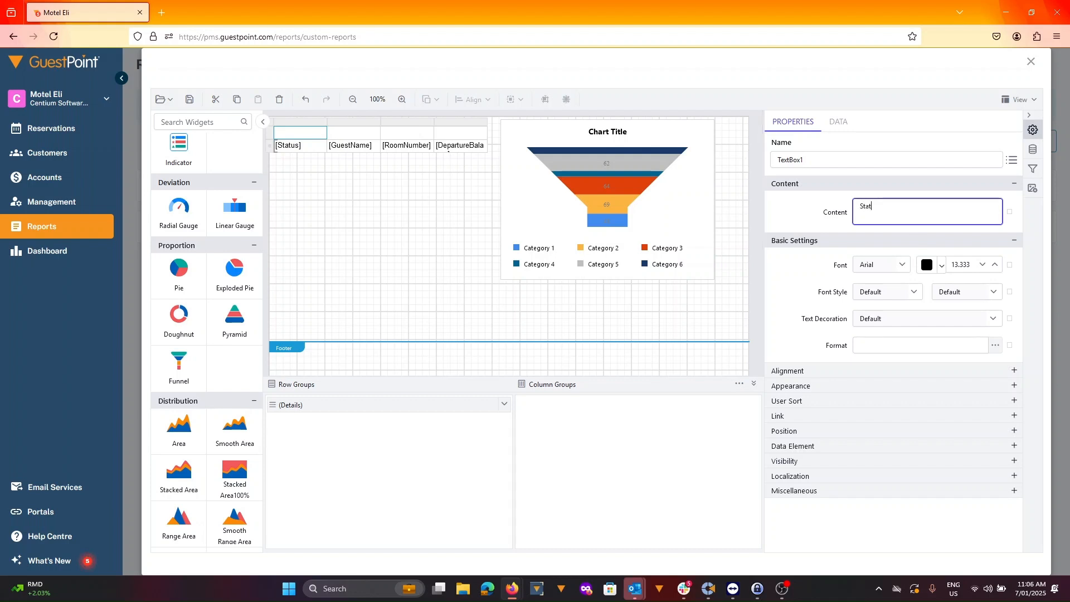
click(373, 133)
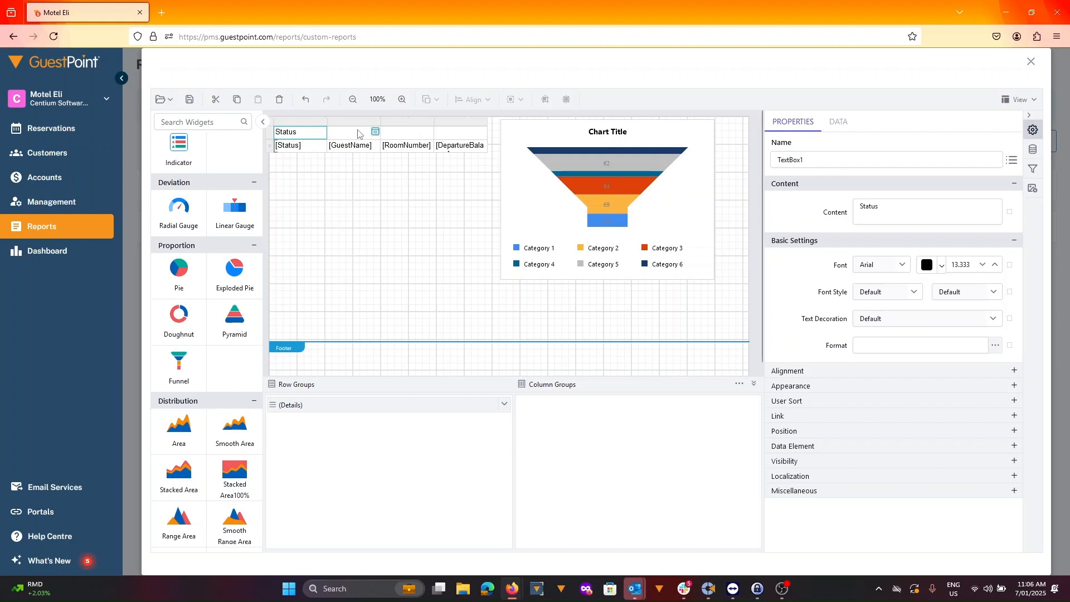
click(886, 205)
text(Name)
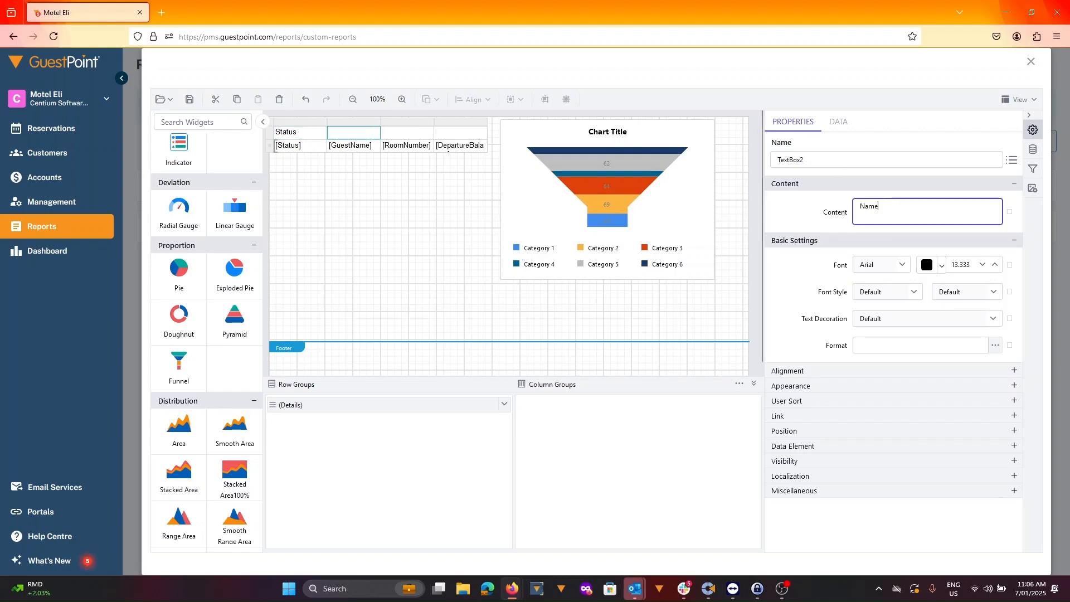
- Set the header cell content of the table's third and fourth columns to Room Number and Departure Balance
click(427, 133)
click(930, 209)
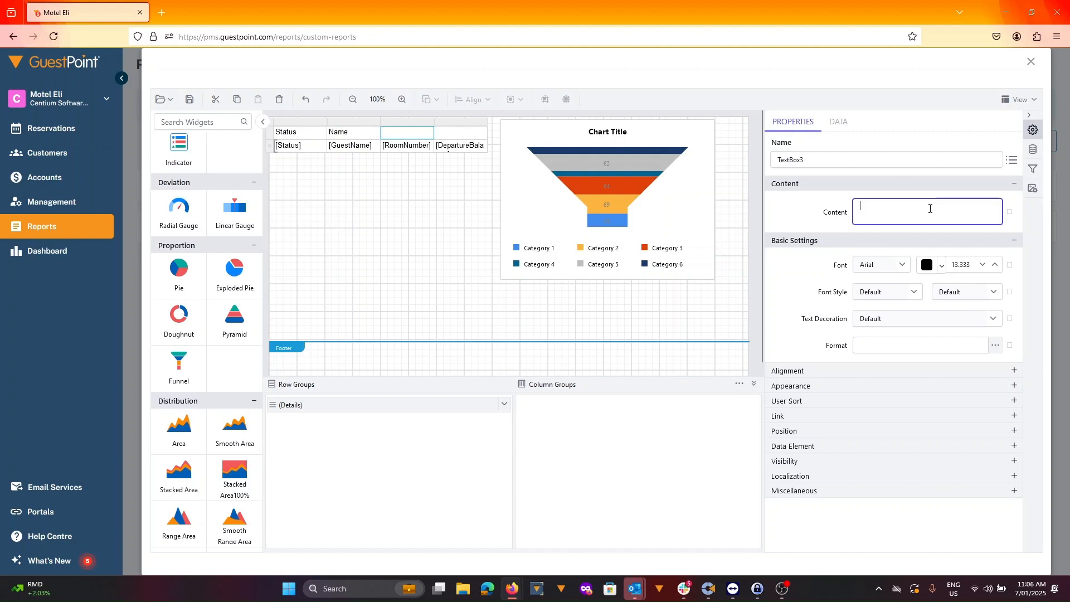
text(Room Number)
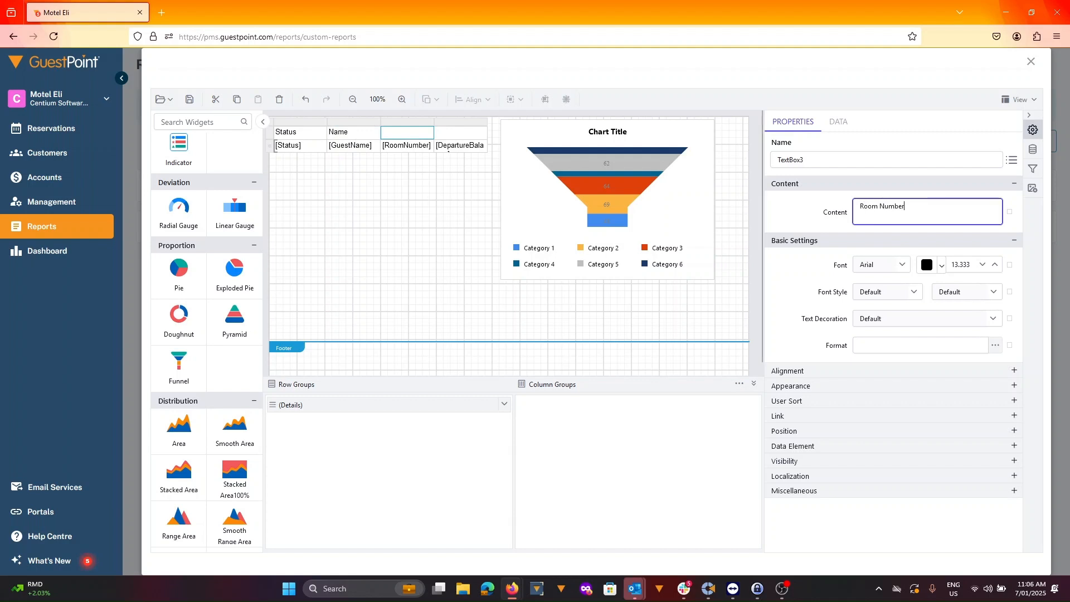
click(457, 134)
click(921, 208)
text(Departure Balance)
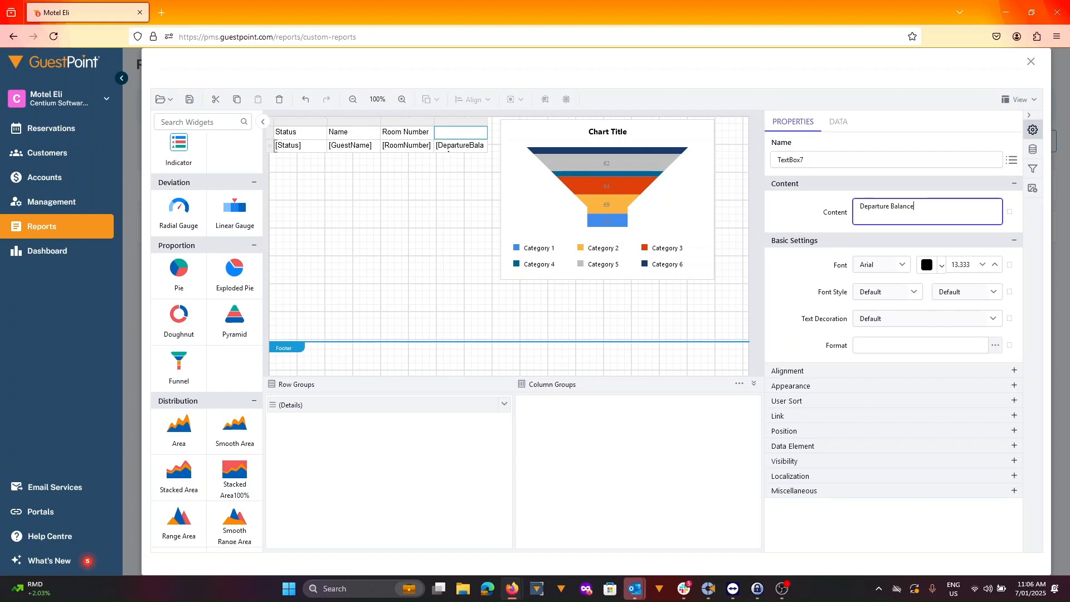
click(788, 209)
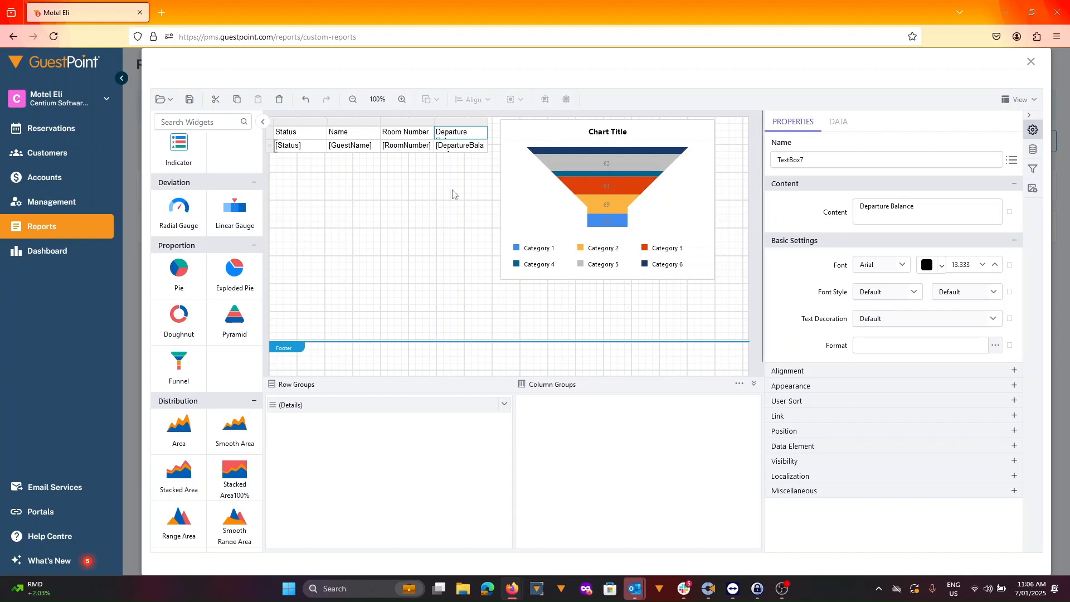
- Save the report under the name Check in Report
click(321, 133)
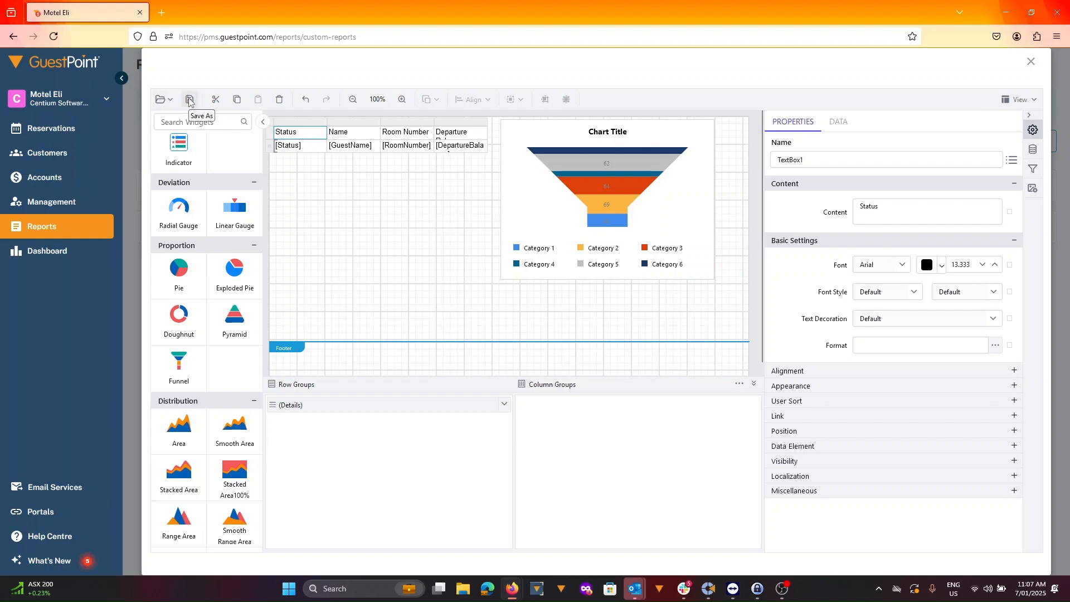
click(1019, 100)
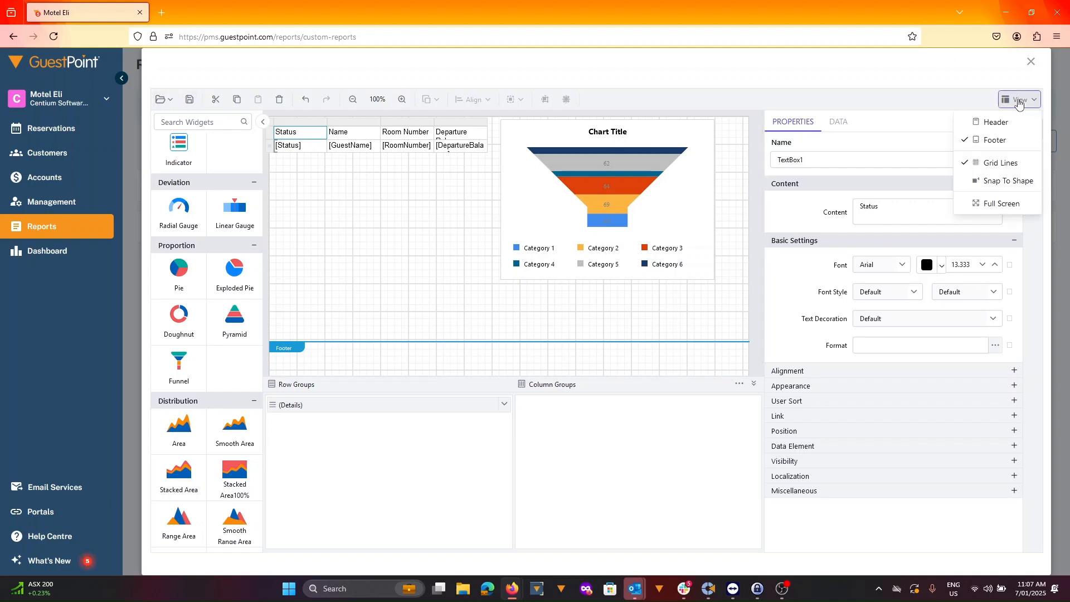
click(1019, 101)
click(190, 99)
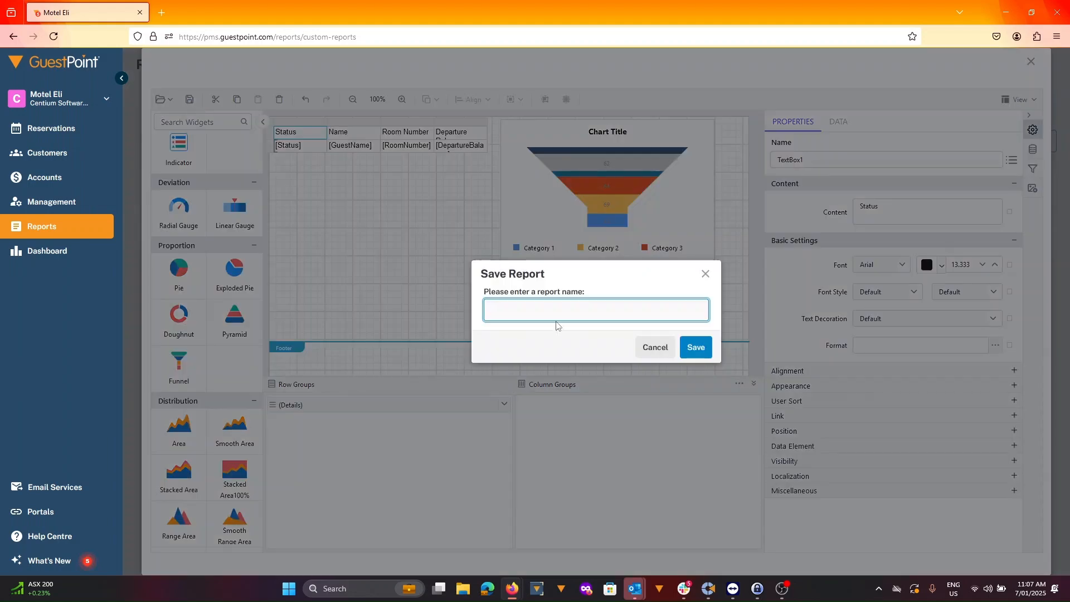
text(Check in Reporrt)
click(695, 347)
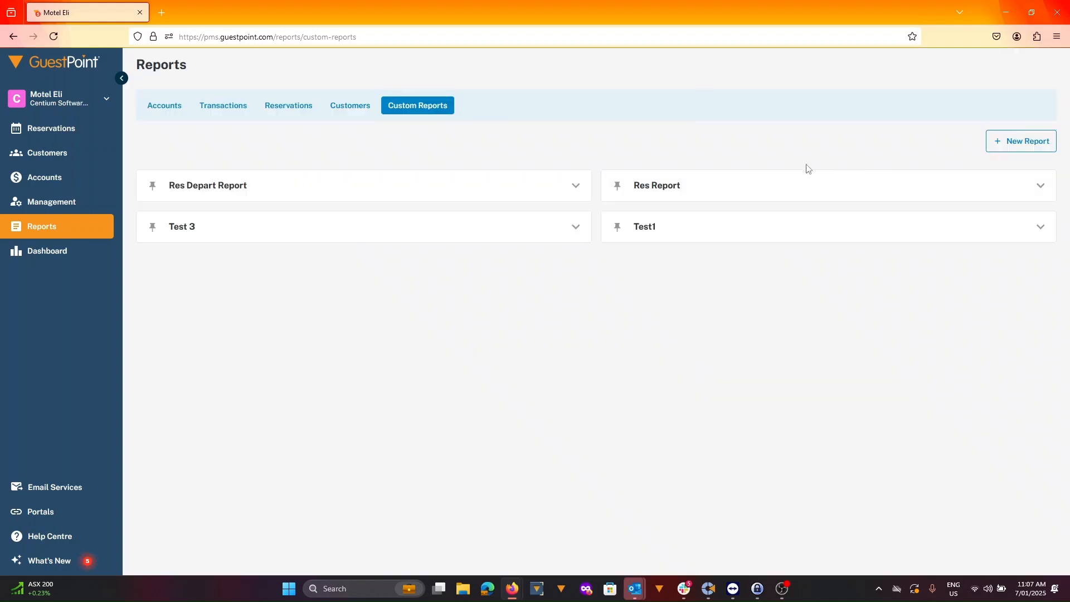
- Refresh the custom reports list and clear the filters of the Check in Report
click(53, 36)
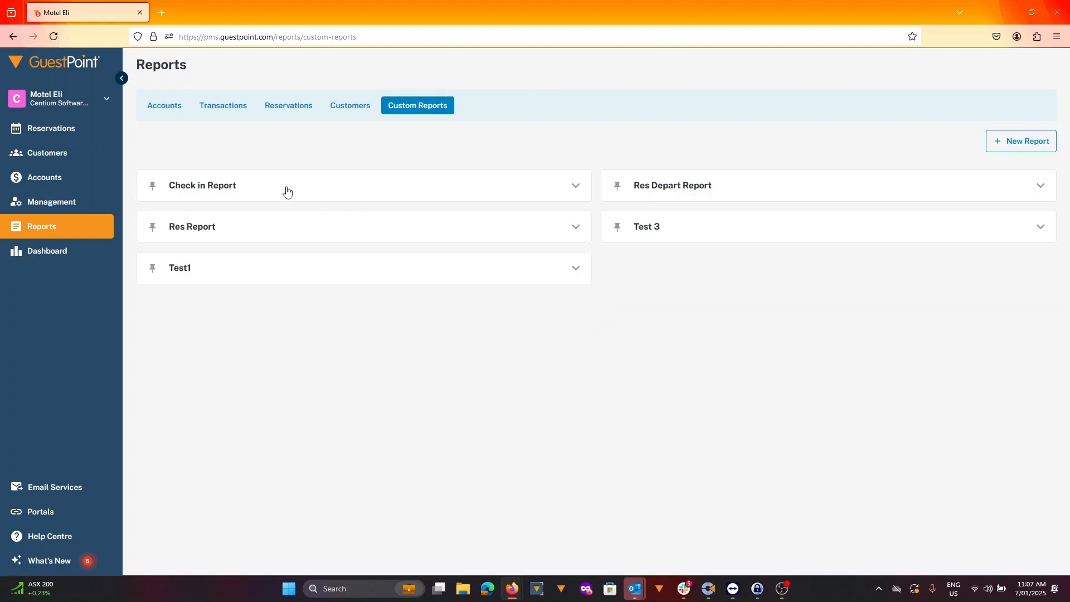
click(307, 190)
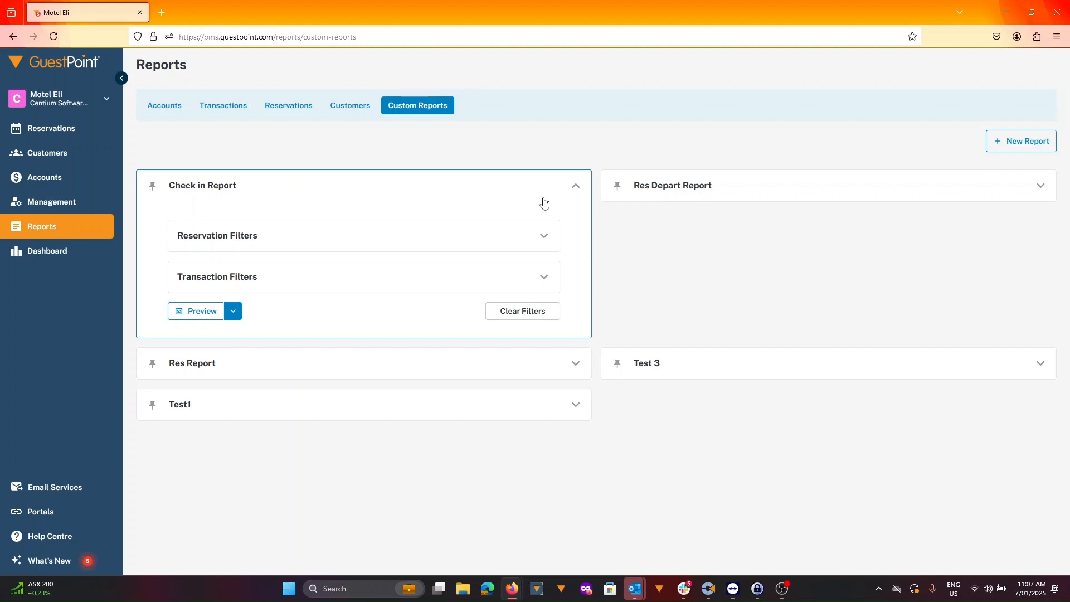
click(427, 249)
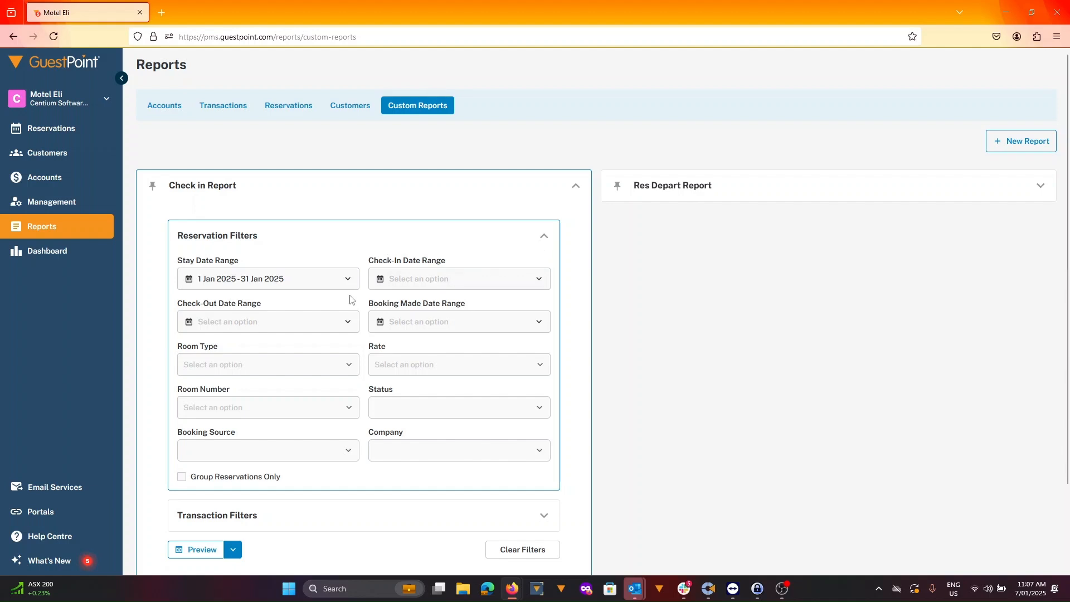
scroll(357, 301, down, 2)
click(519, 484)
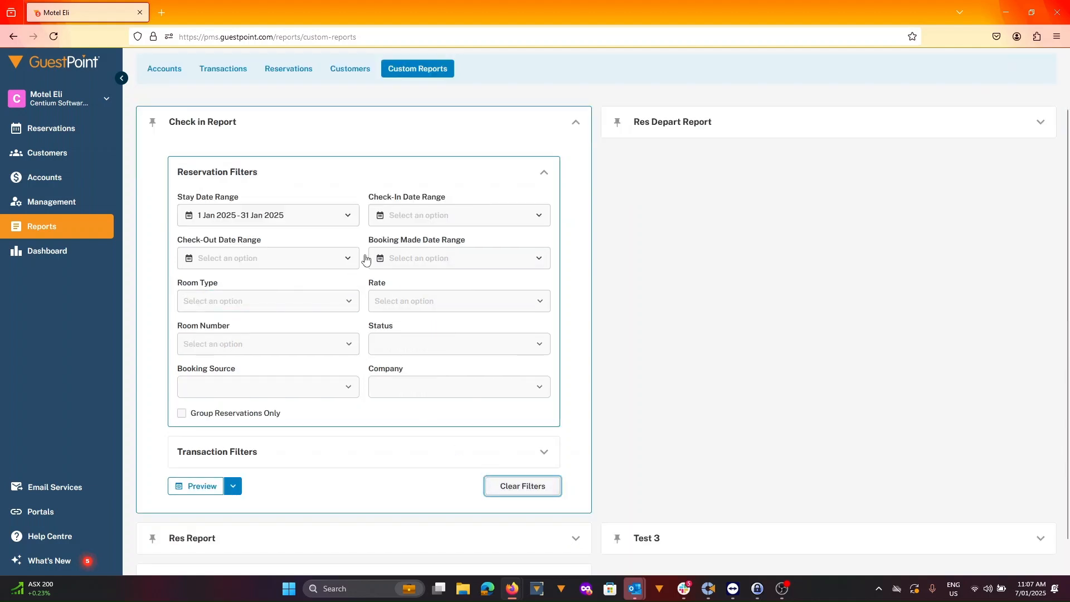
click(543, 173)
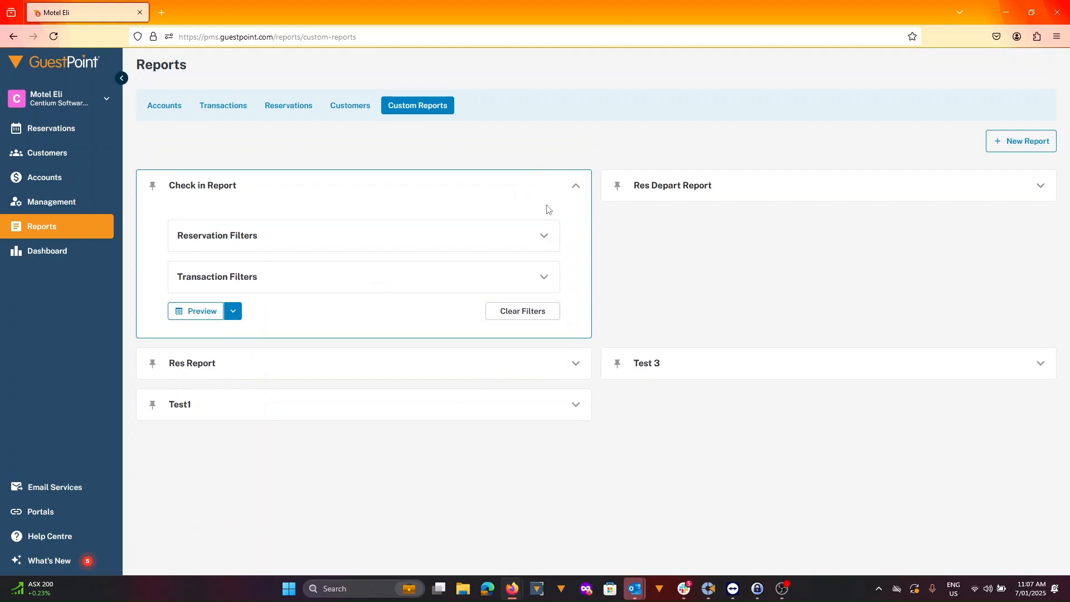
- Set the Check in Report's Check-In Date Range filter to 7 Jan 2025 - 7 Jan 2025
click(542, 239)
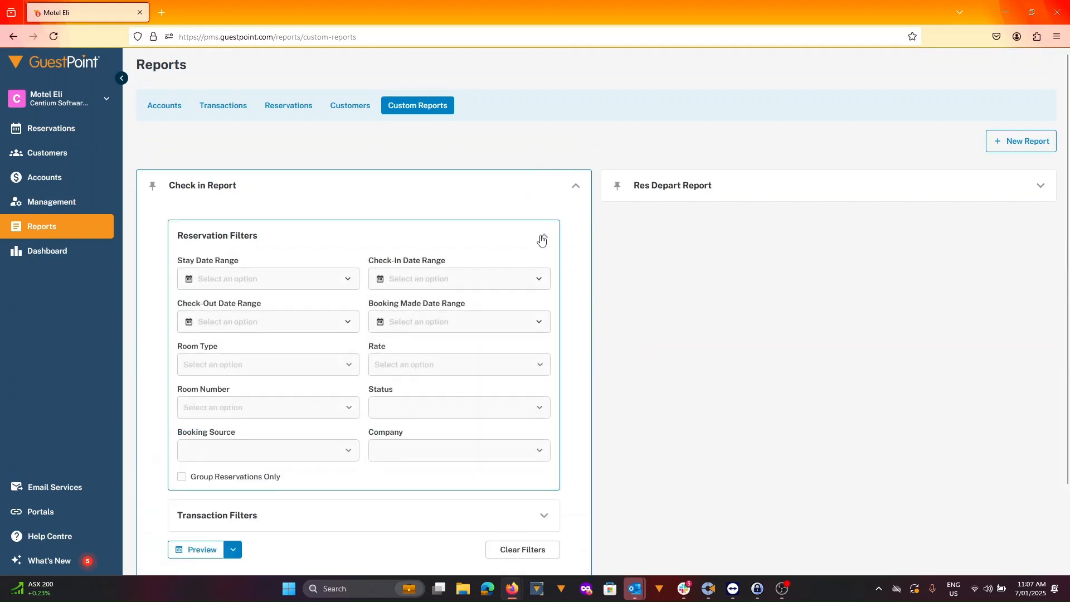
click(472, 288)
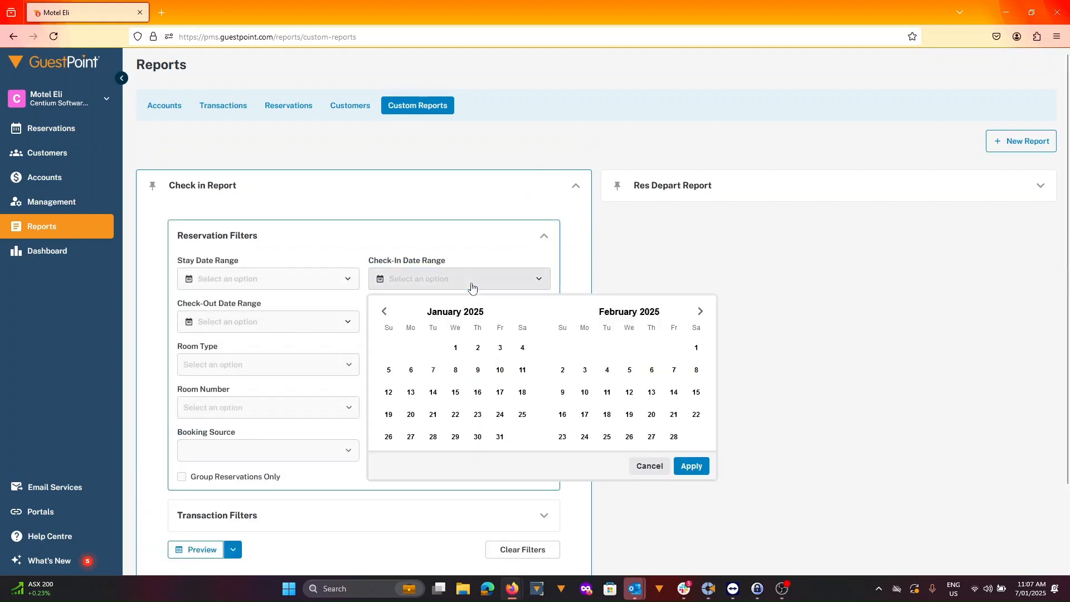
click(429, 375)
click(429, 375)
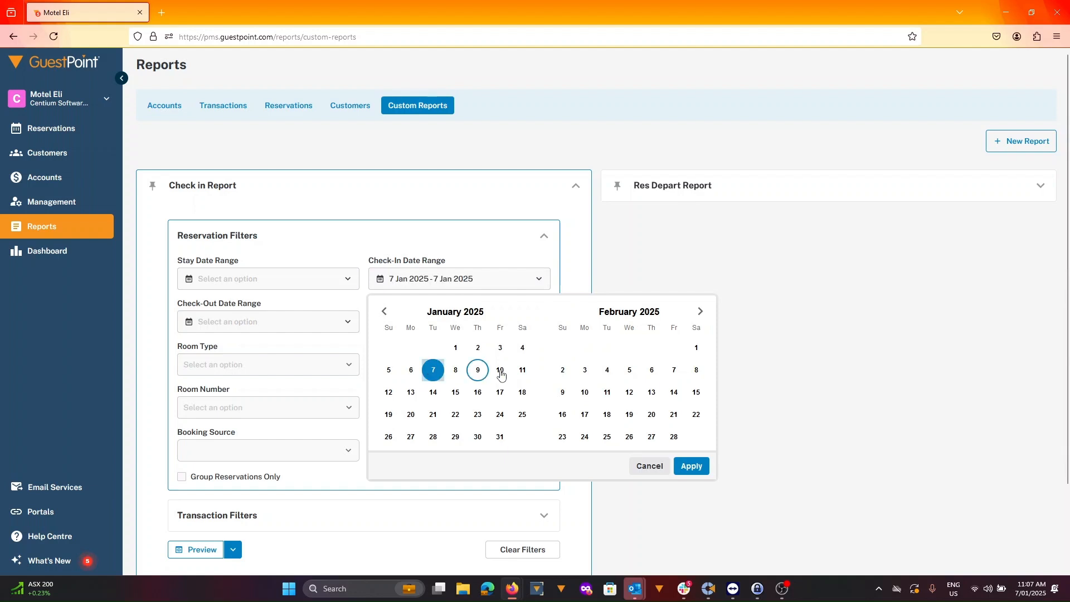
click(691, 465)
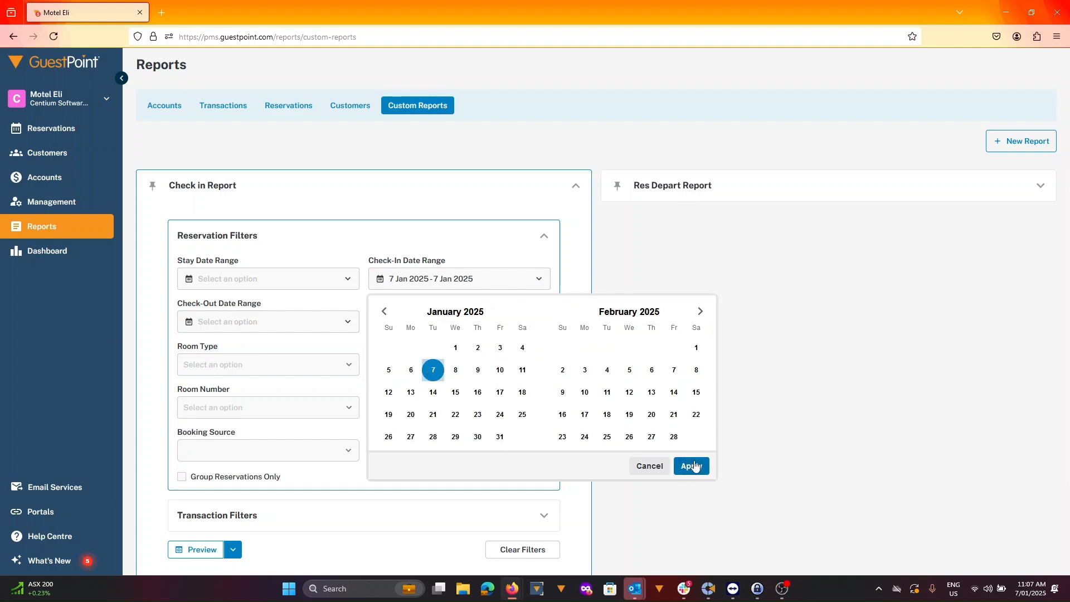
- Preview the Check in Report with its table and chart, and close the preview
scroll(435, 264, down, 1)
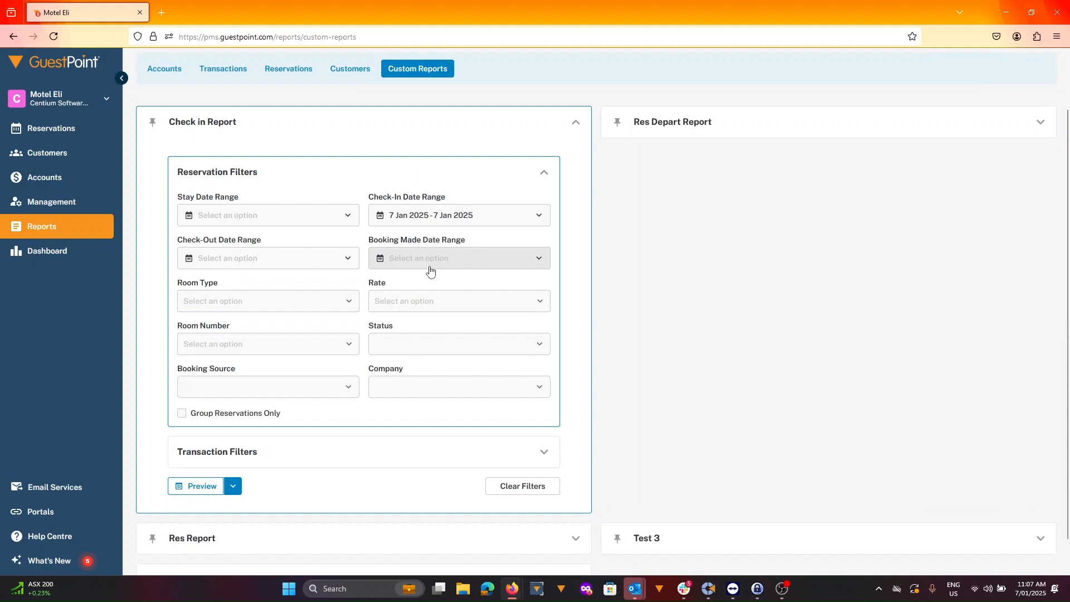
click(229, 487)
click(202, 487)
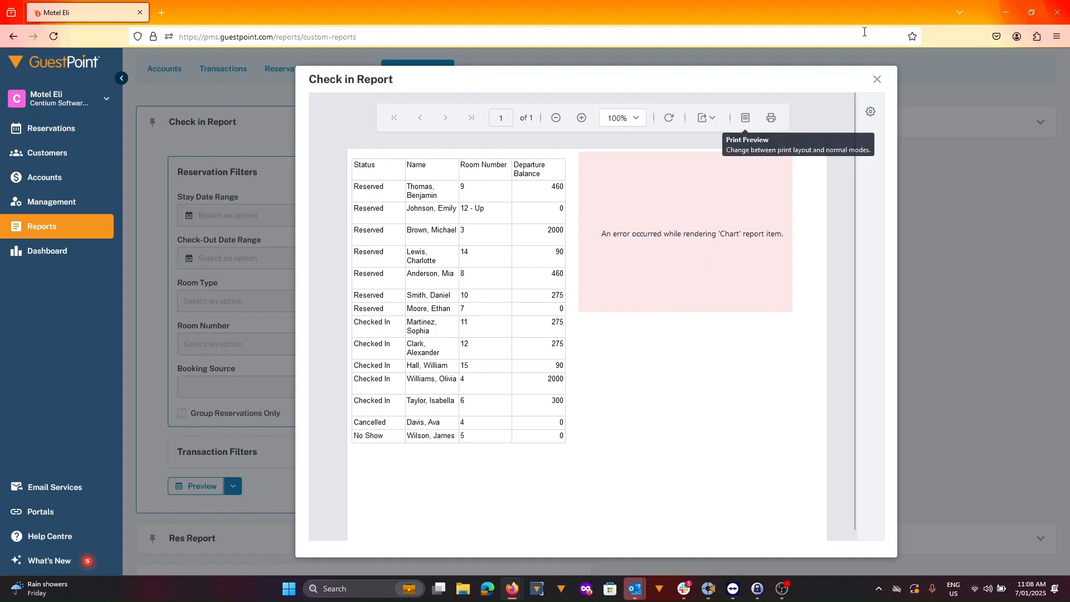
click(878, 79)
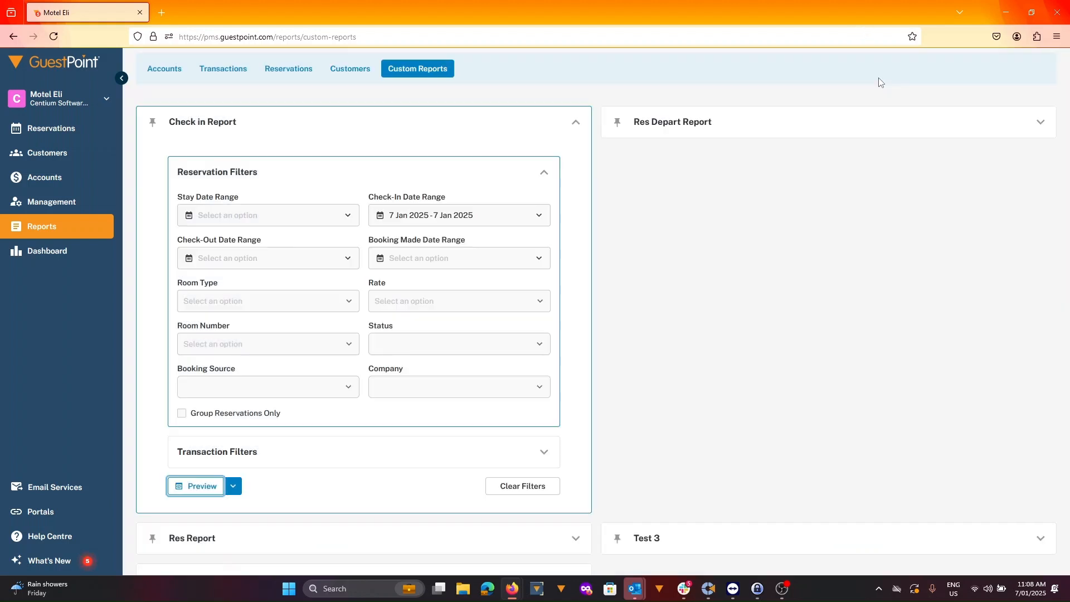
- Reopen the Check in Report for editing and bring up the data settings of its funnel chart
click(238, 490)
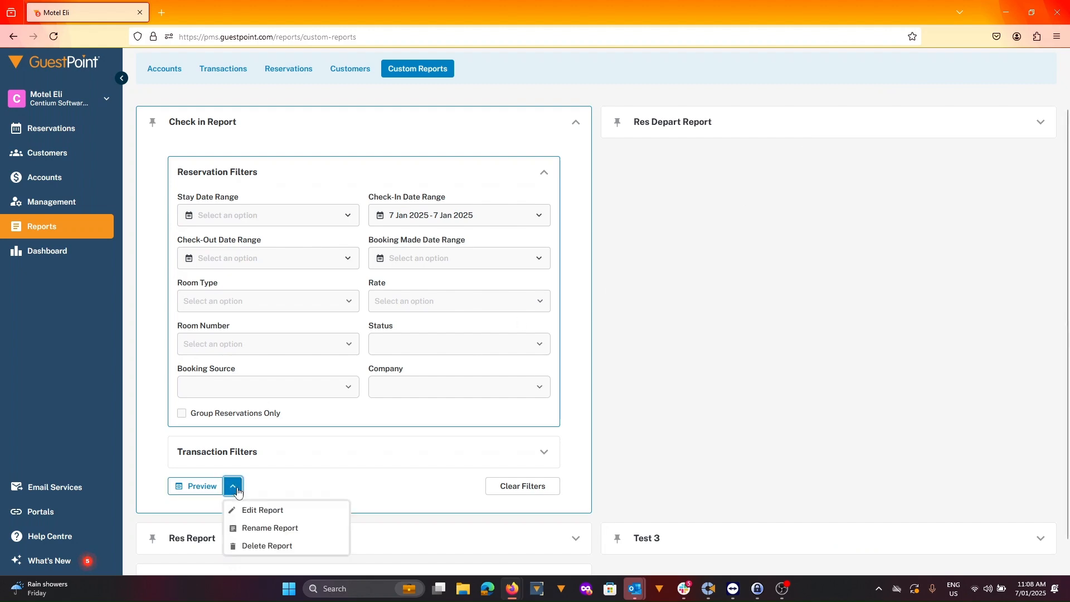
click(269, 510)
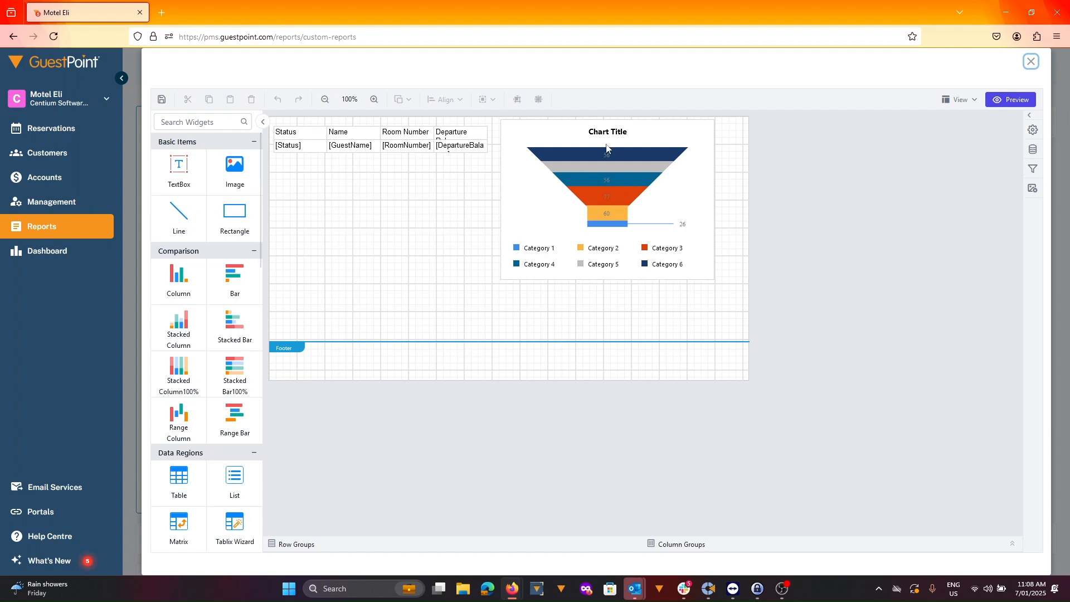
click(568, 141)
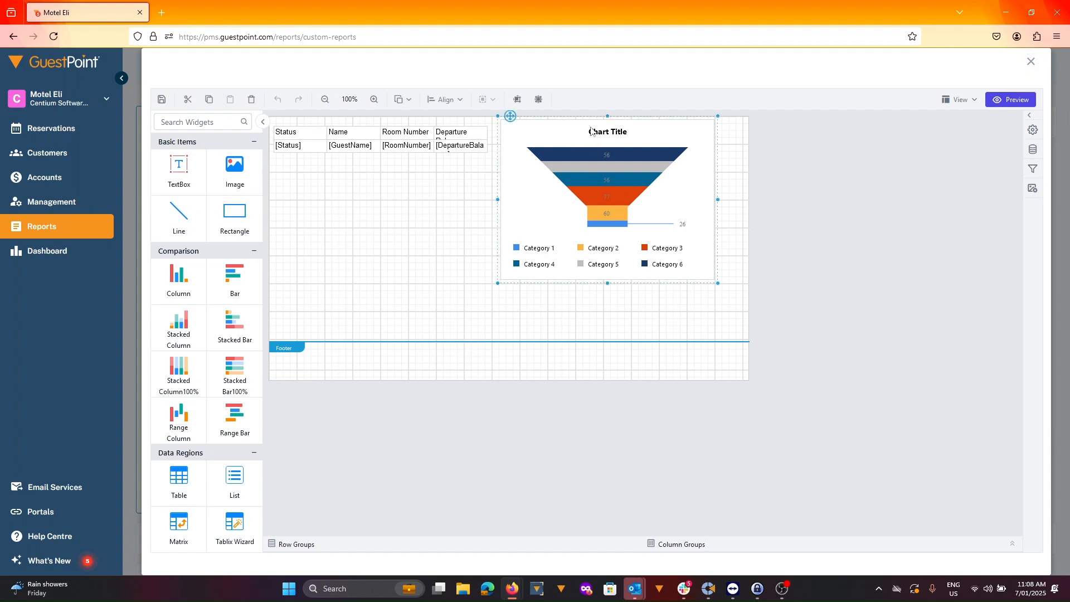
click(1036, 133)
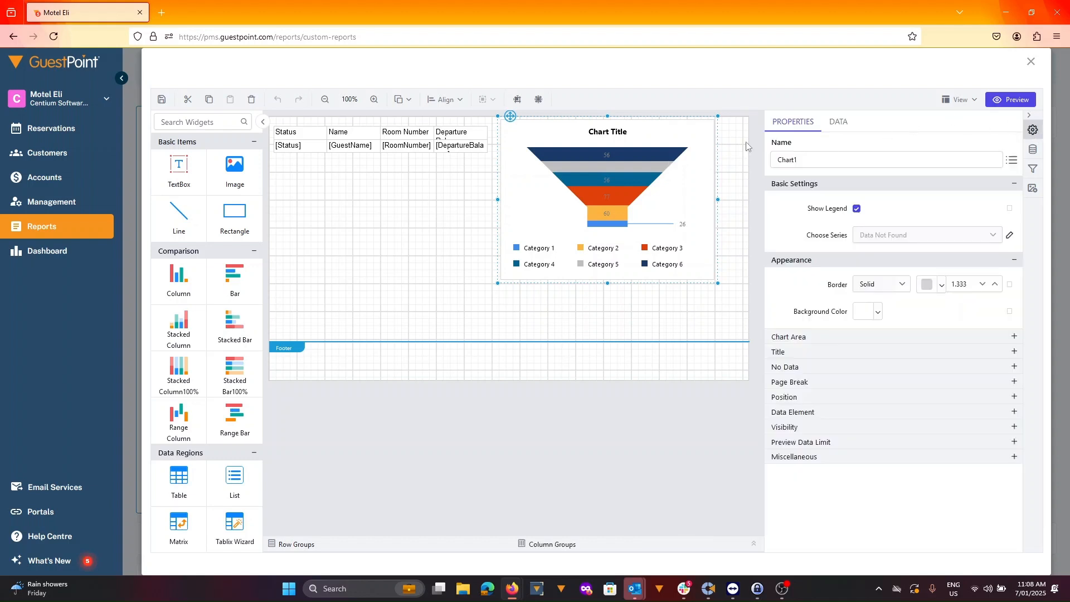
click(850, 126)
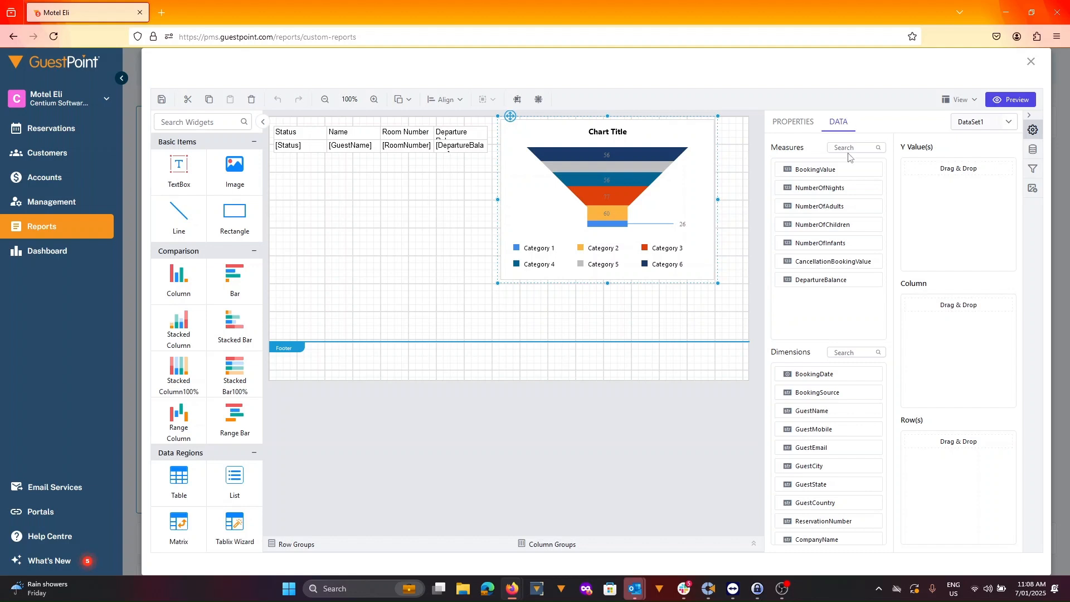
- Assign BookingValue as the funnel chart's Y value and RoomTypeName as its column
drag(825, 173, 940, 187)
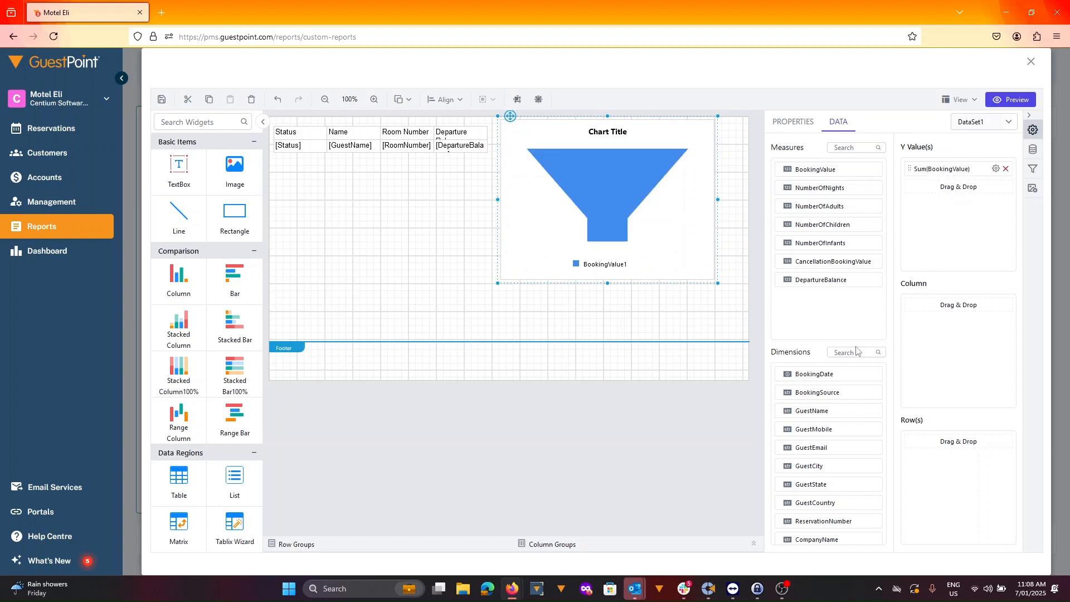
scroll(839, 384, down, 6)
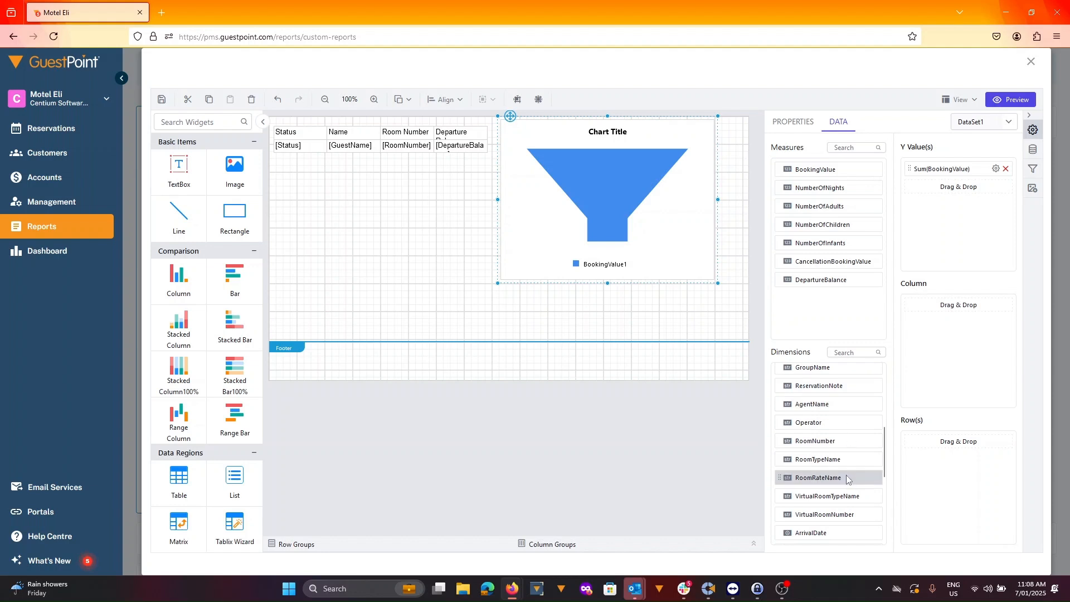
drag(836, 459, 944, 330)
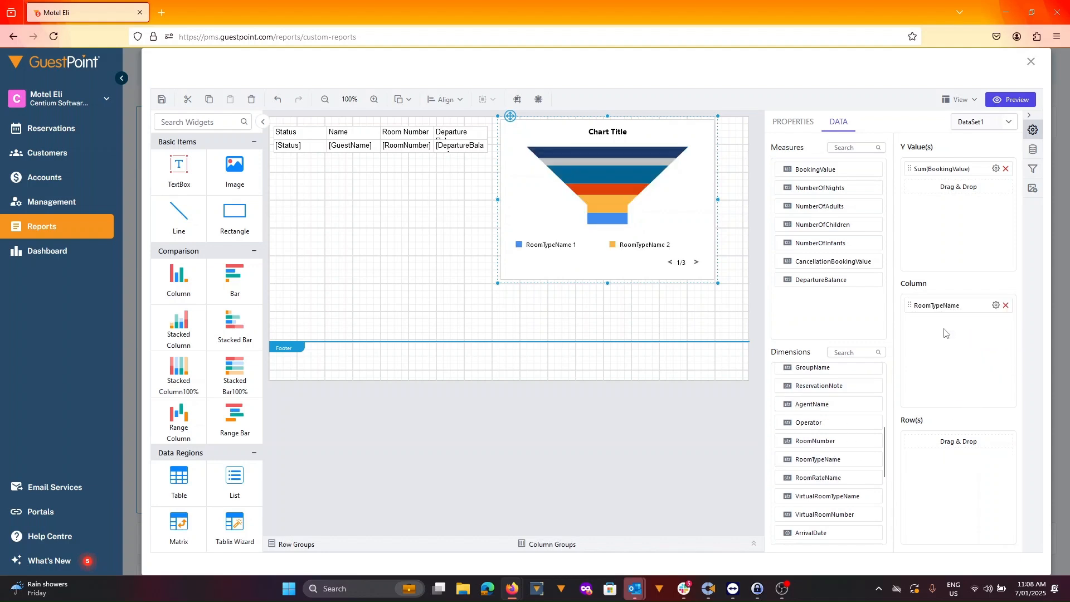
- Preview the Check in Report, inspect the booking value of the funnel chart's room type segments, and close the preview
click(1014, 102)
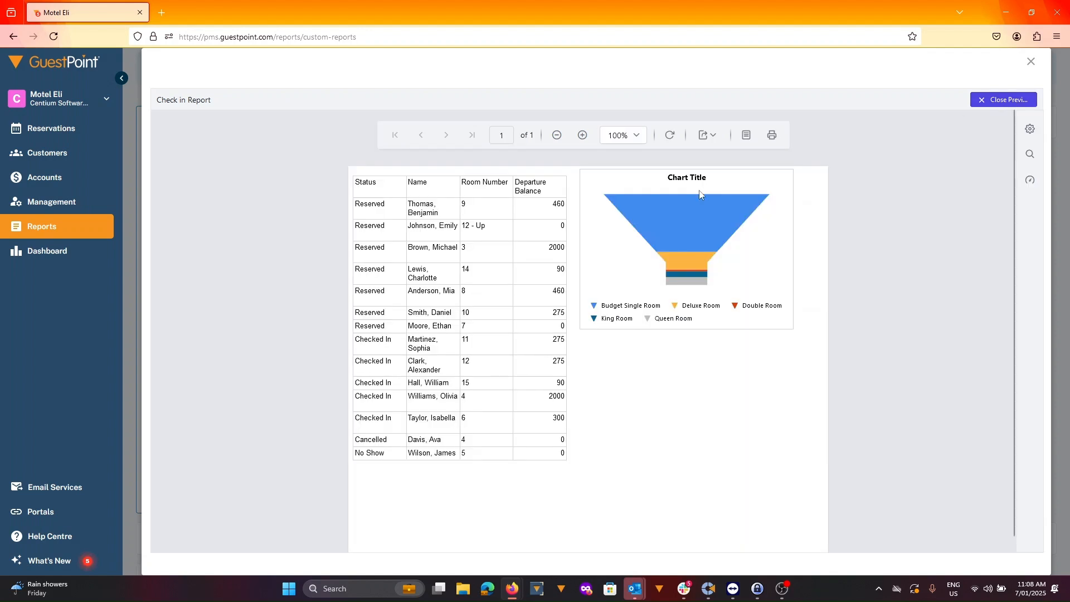
mouse_move(695, 230)
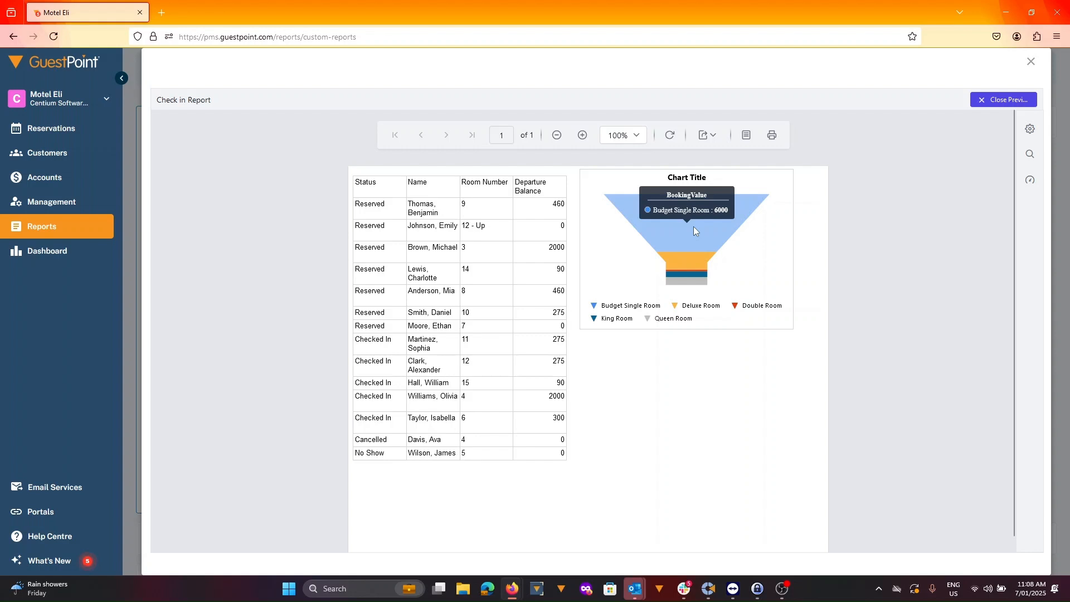
mouse_move(680, 261)
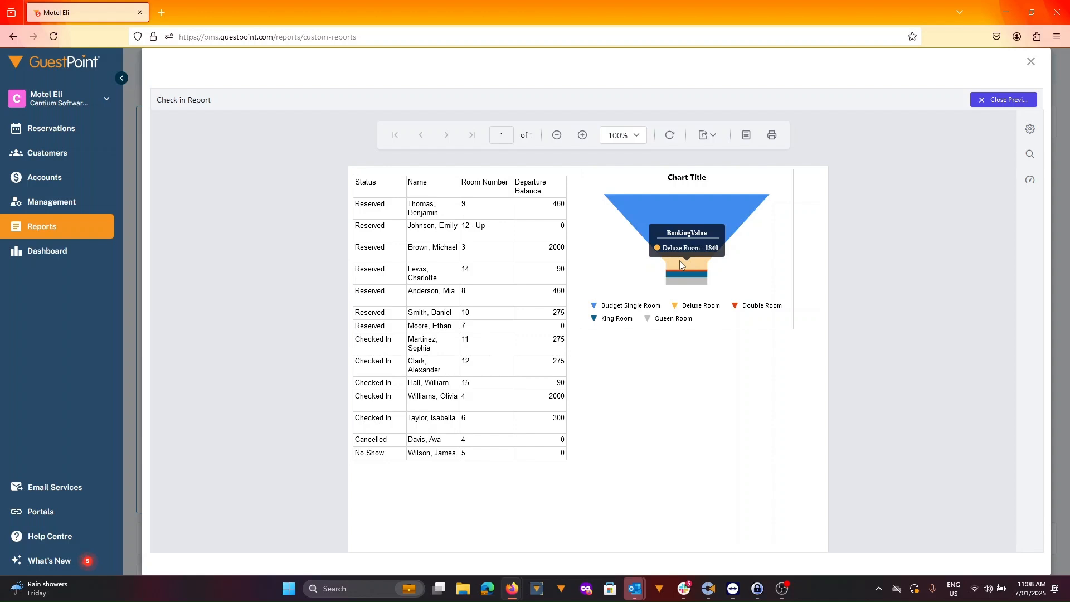
mouse_move(680, 286)
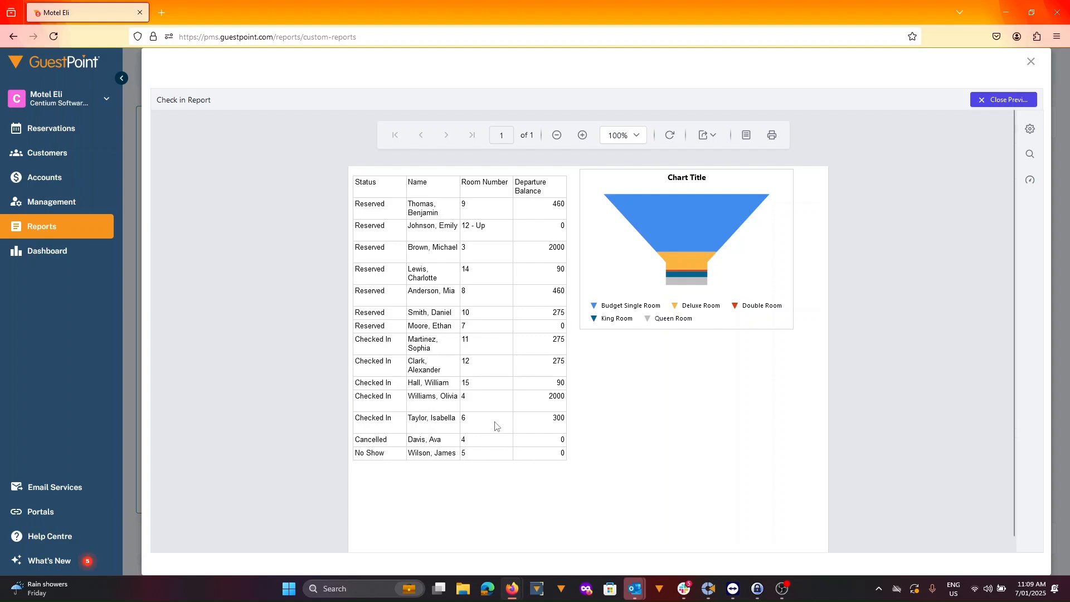
click(994, 102)
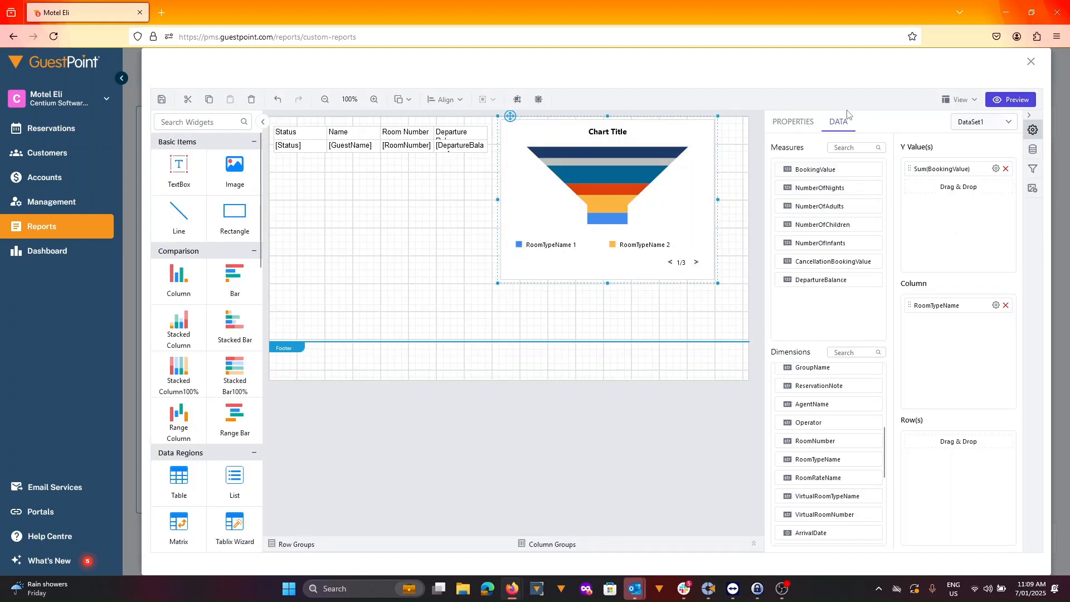
- Select the table's [DepartureBalance] cell and bring up the expression options for its font
click(754, 113)
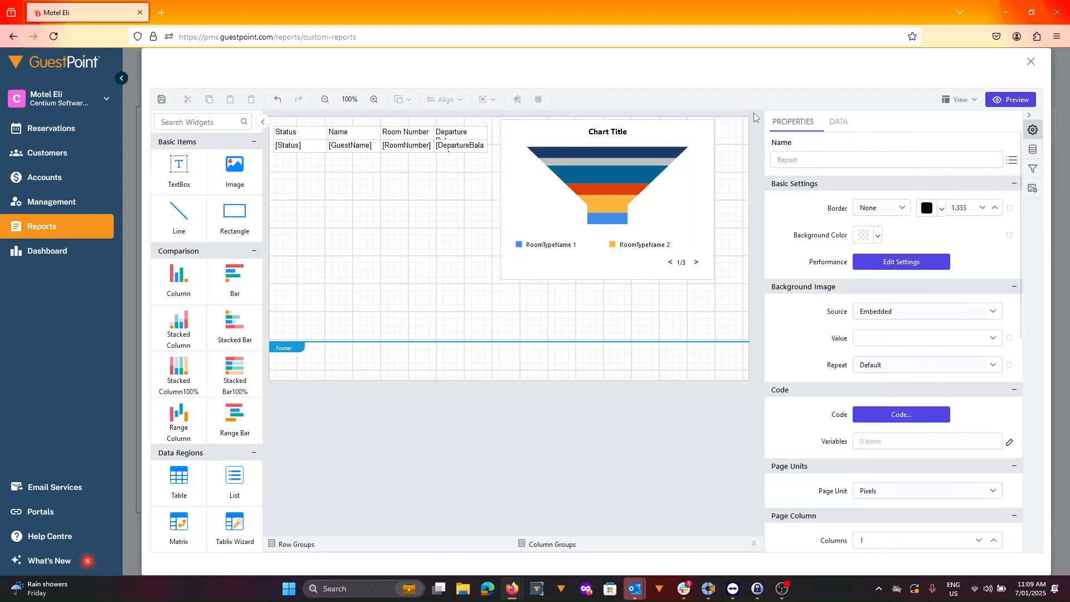
click(470, 147)
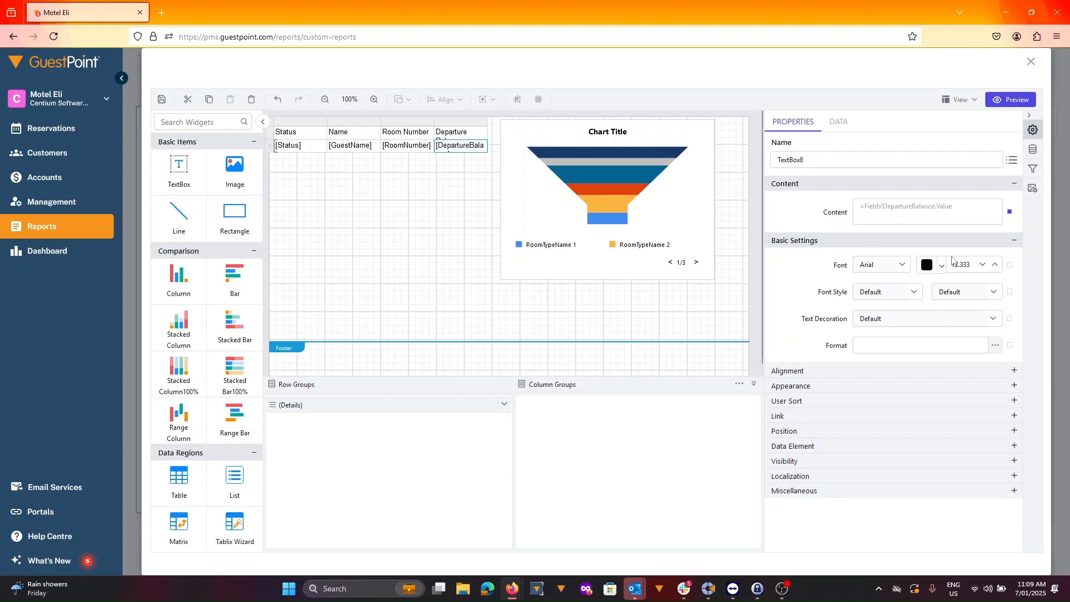
click(1011, 267)
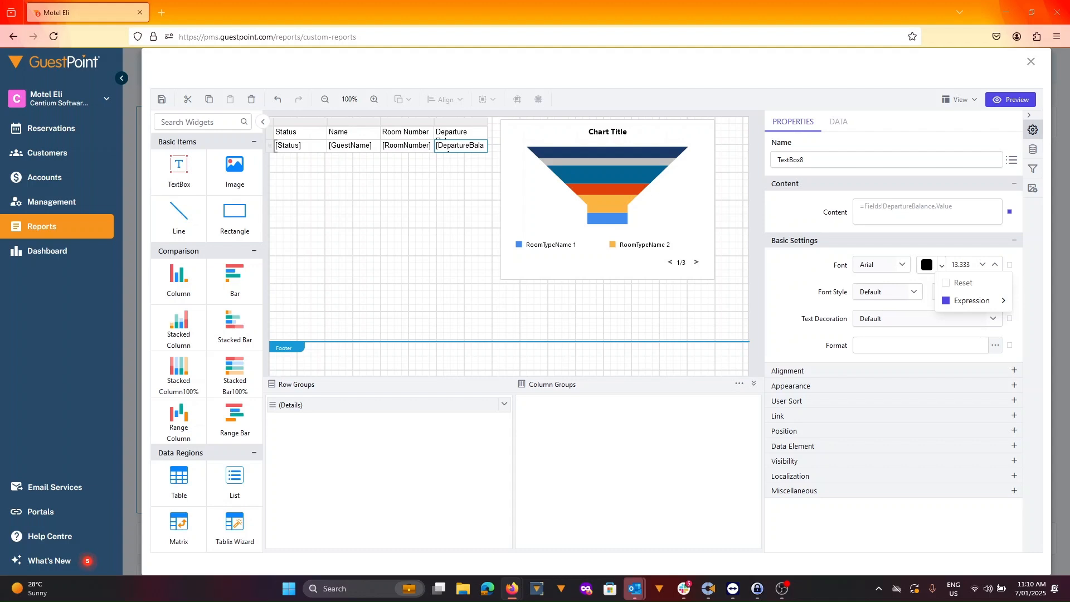
- Switch to ChatGPT and copy the expression =IIf(Fields!YourField.Value = 0, "Red", "Black") from its answer
drag(1069, 209, 179, 3)
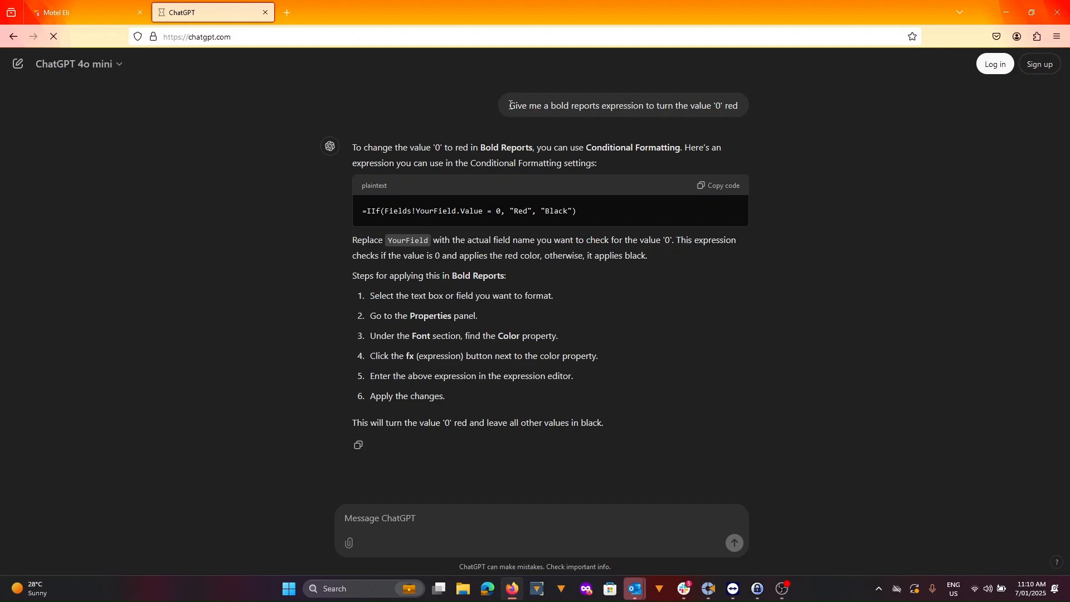
drag(510, 105, 550, 108)
click(739, 133)
drag(609, 220, 349, 211)
click(609, 211)
drag(578, 211, 359, 217)
key(ctrl+c)
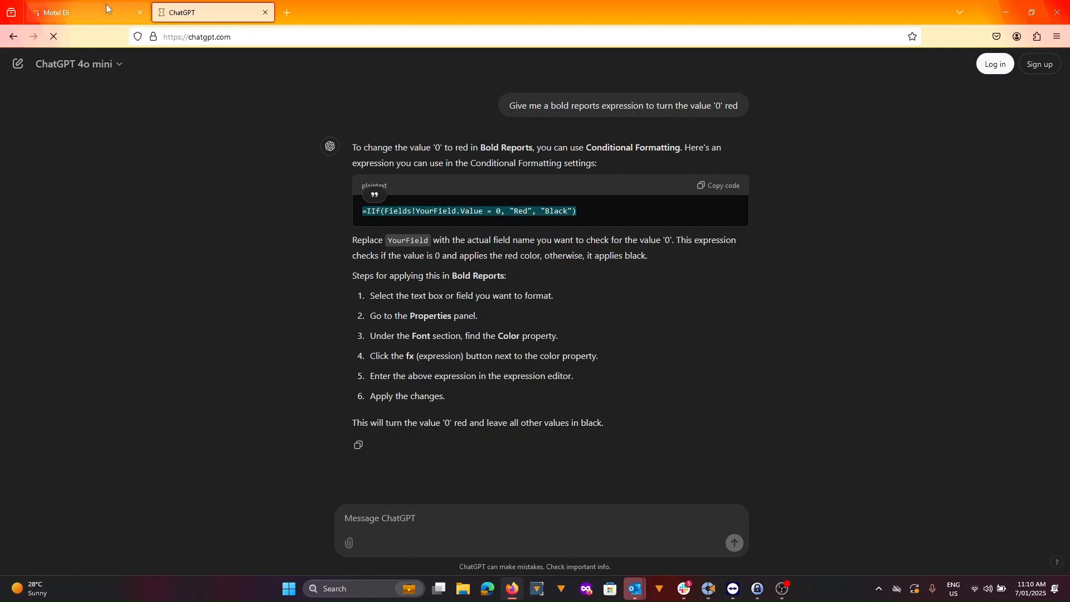
- Back in GuestPoint, replace the [DepartureBalance] cell's font color expression with the copied =IIf(Fields!YourField.Value = 0, "Red", "Black")
click(84, 12)
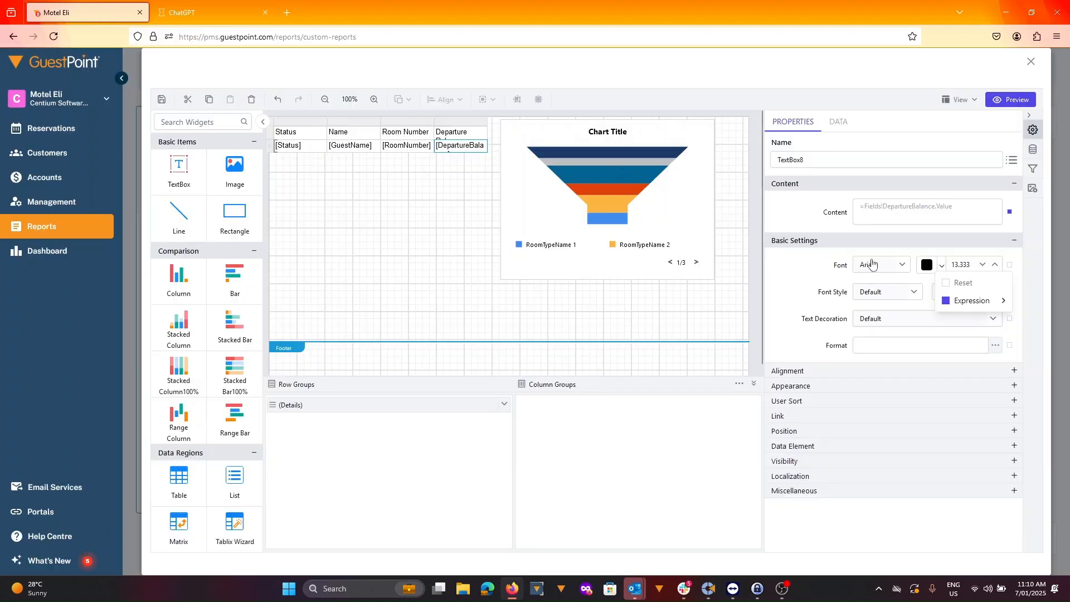
click(792, 291)
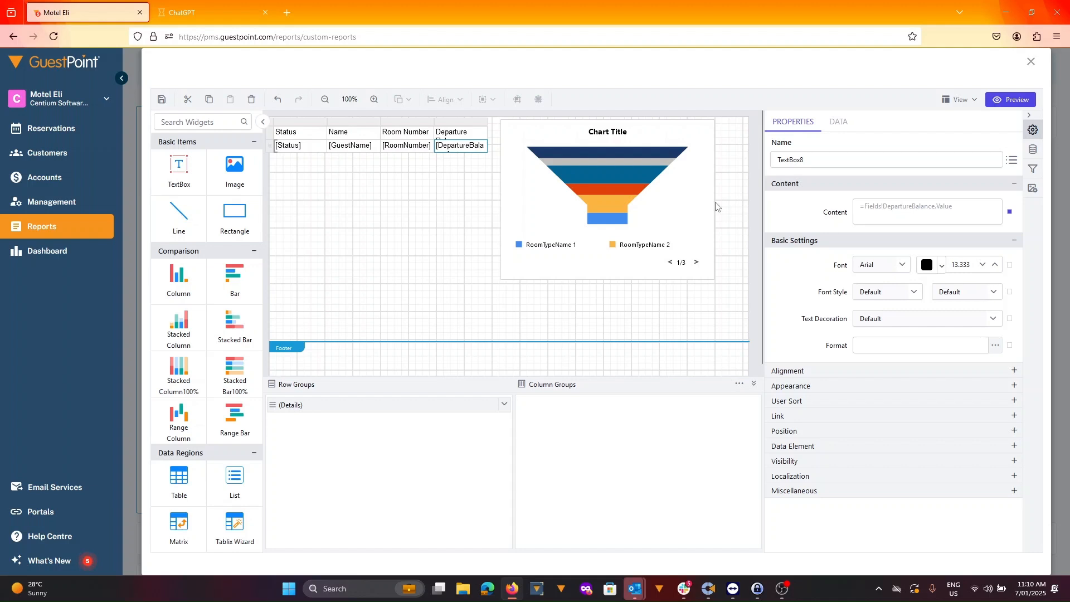
click(444, 149)
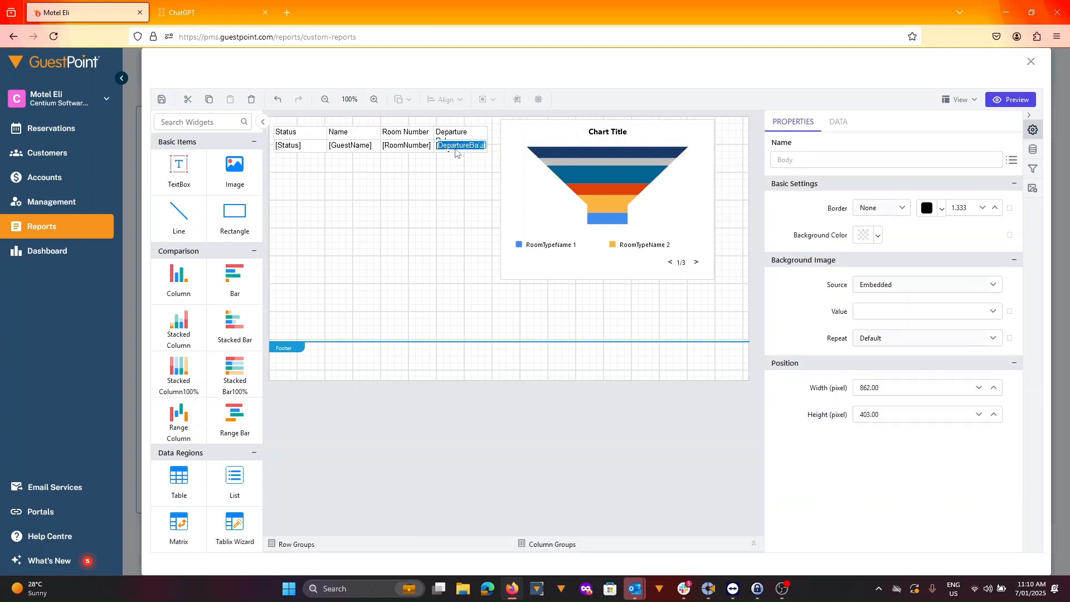
click(460, 156)
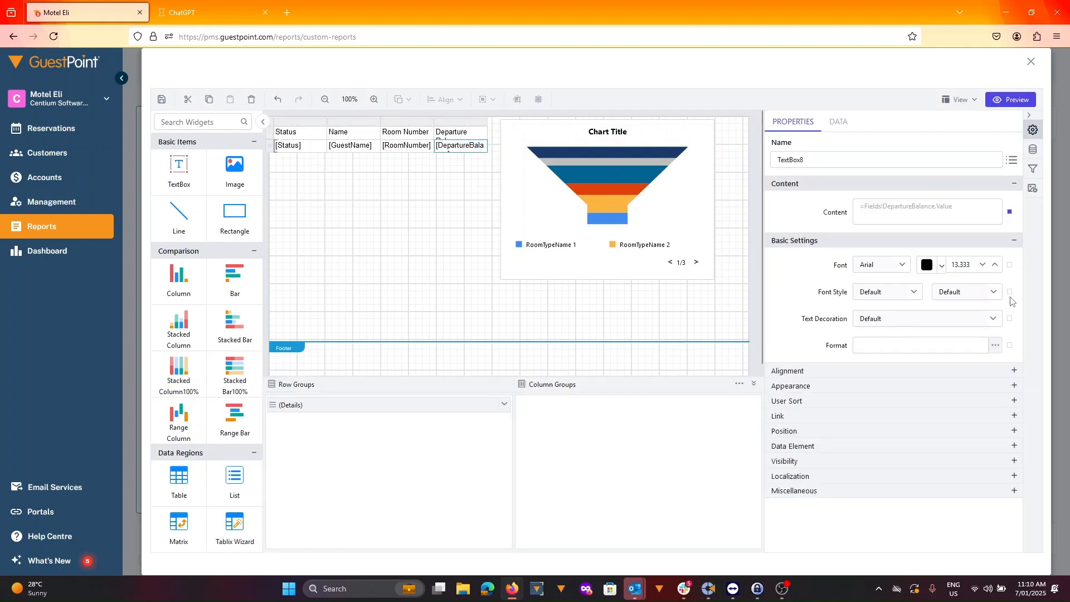
click(1011, 265)
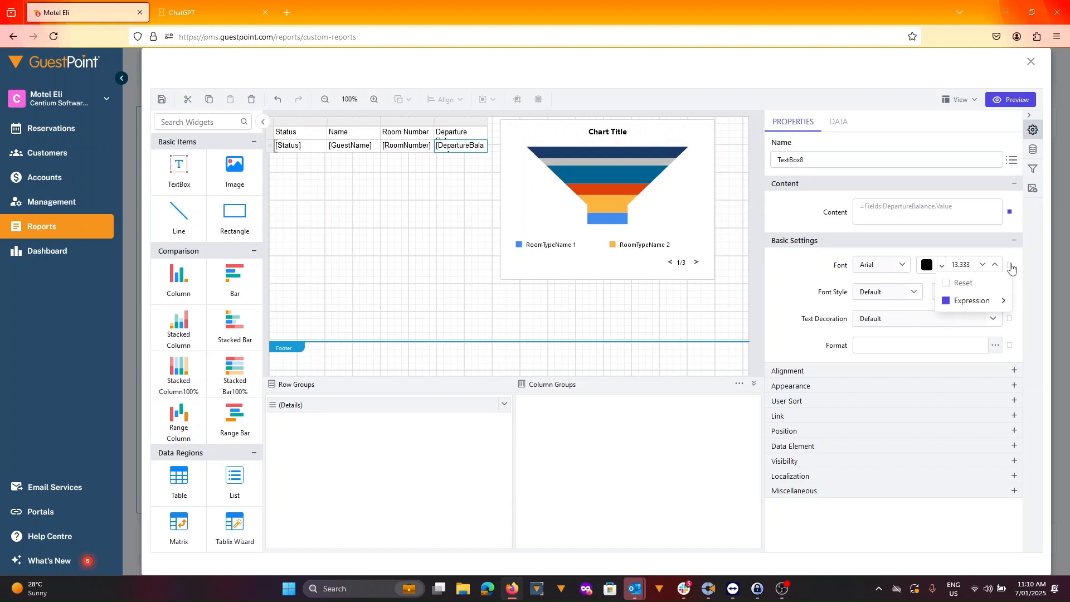
mouse_move(1006, 305)
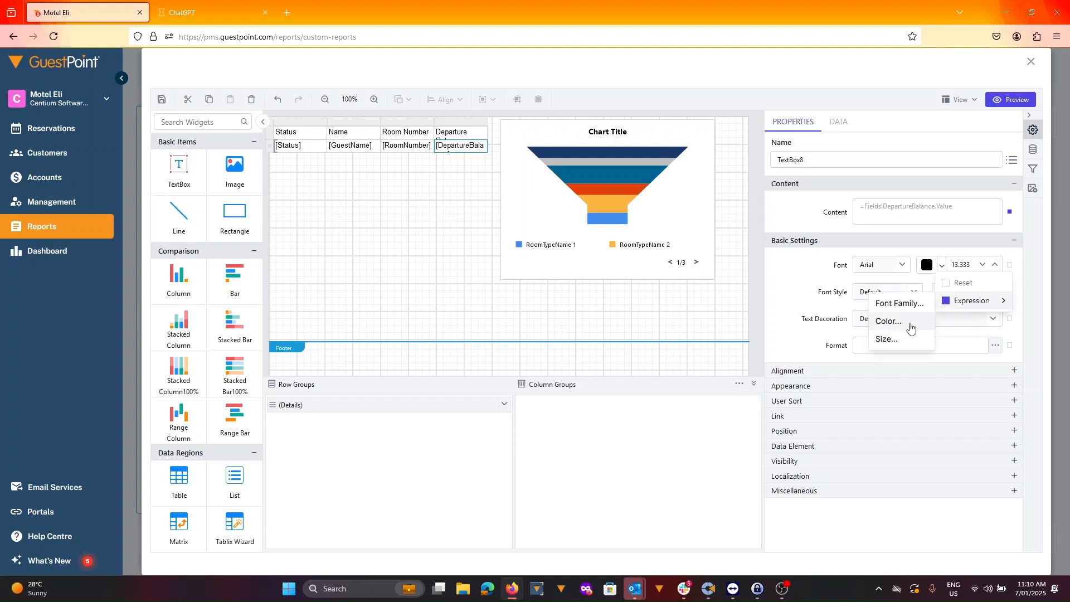
click(911, 329)
key(ctrl+a)
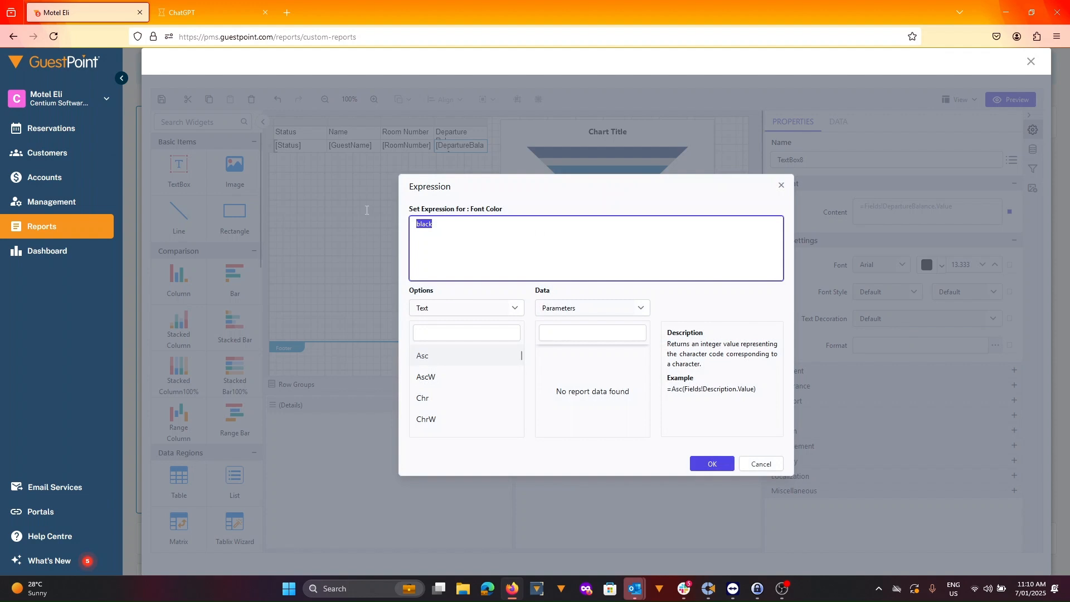
key(ctrl+v)
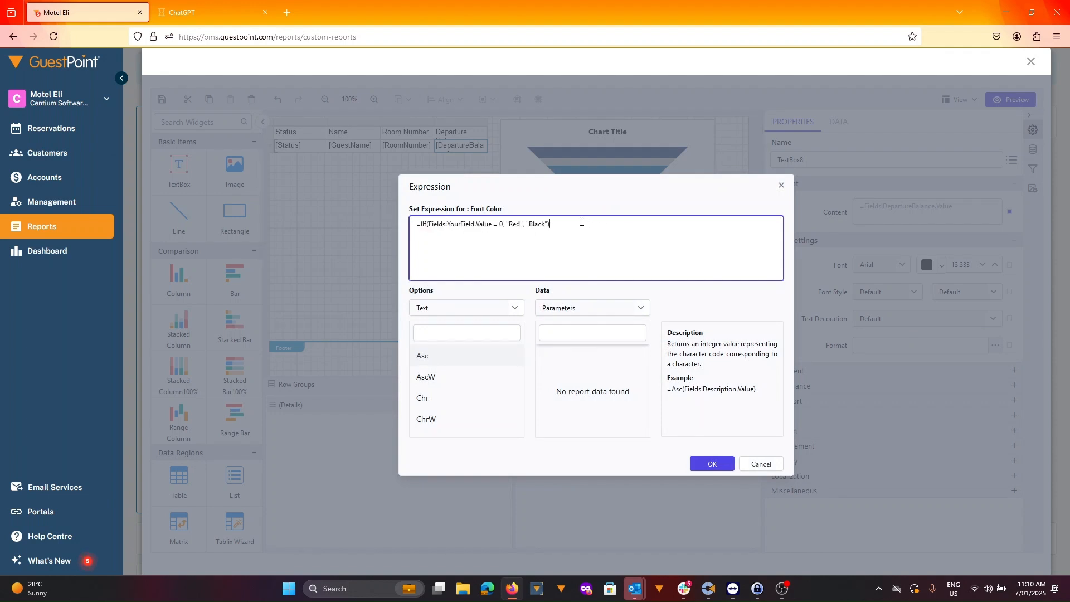
- Recheck the ChatGPT instructions, replace YourField with DepartureBalance in the font color expression, and apply it
click(231, 12)
drag(602, 223, 361, 214)
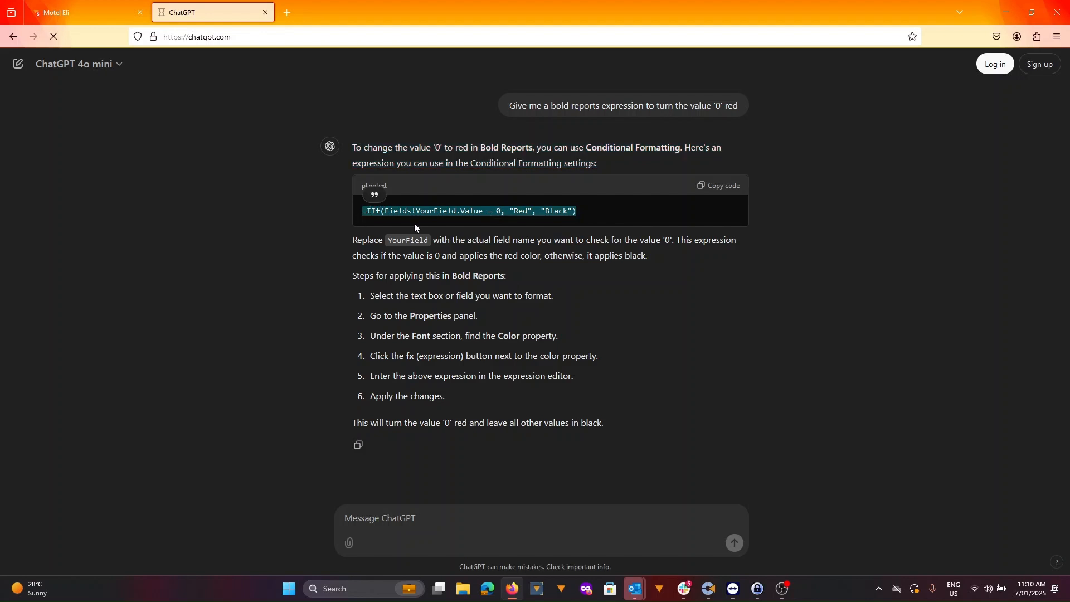
click(717, 296)
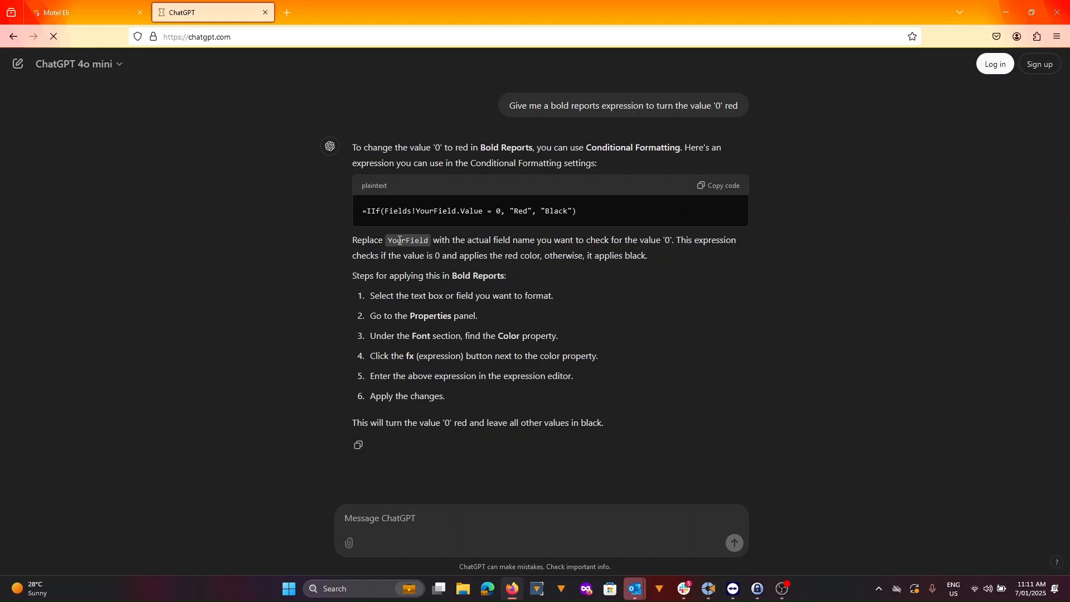
click(78, 8)
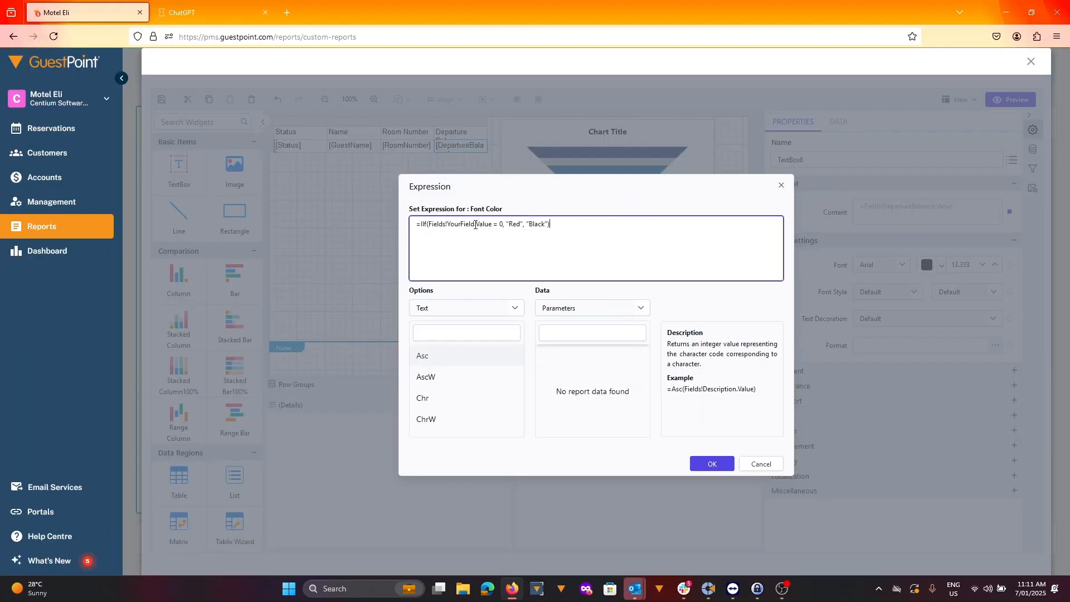
drag(475, 224, 447, 224)
text(DepartureBalance)
click(724, 463)
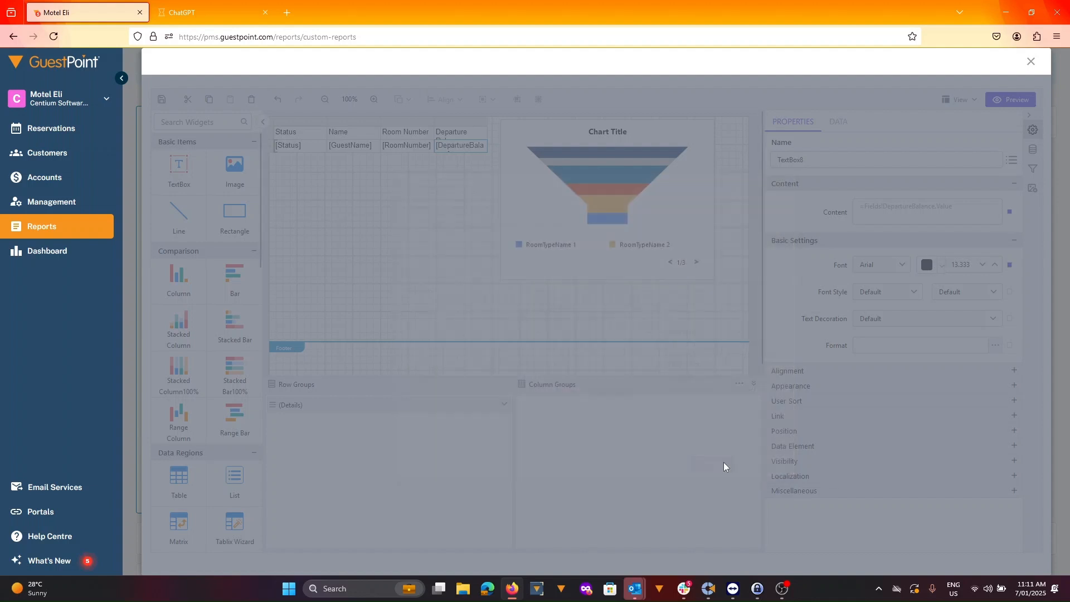
- Preview the Check in Report with its conditional font color and close the ChatGPT page
click(1000, 102)
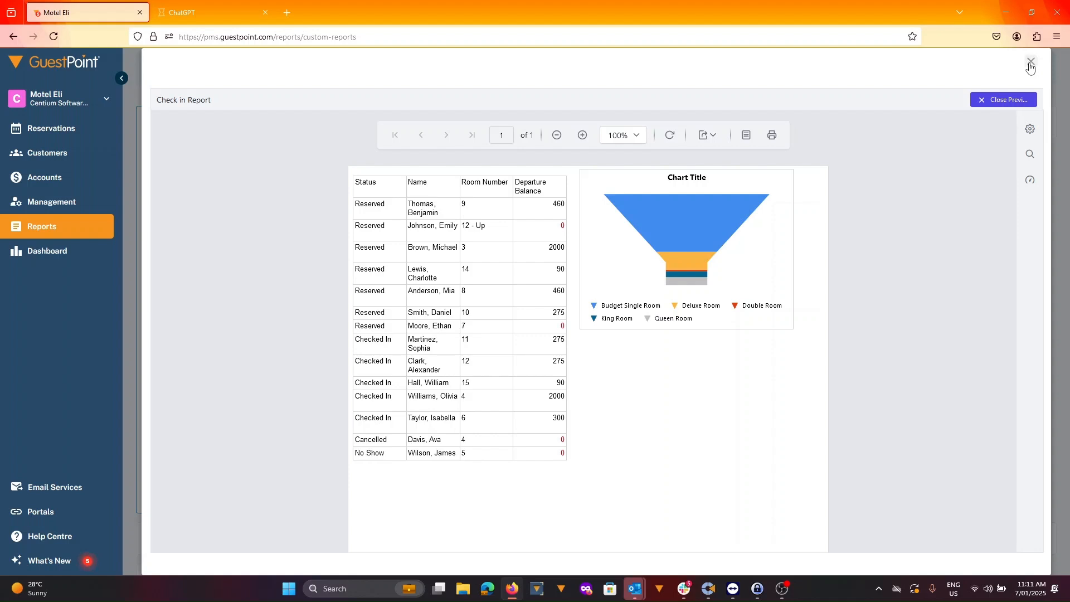
click(203, 5)
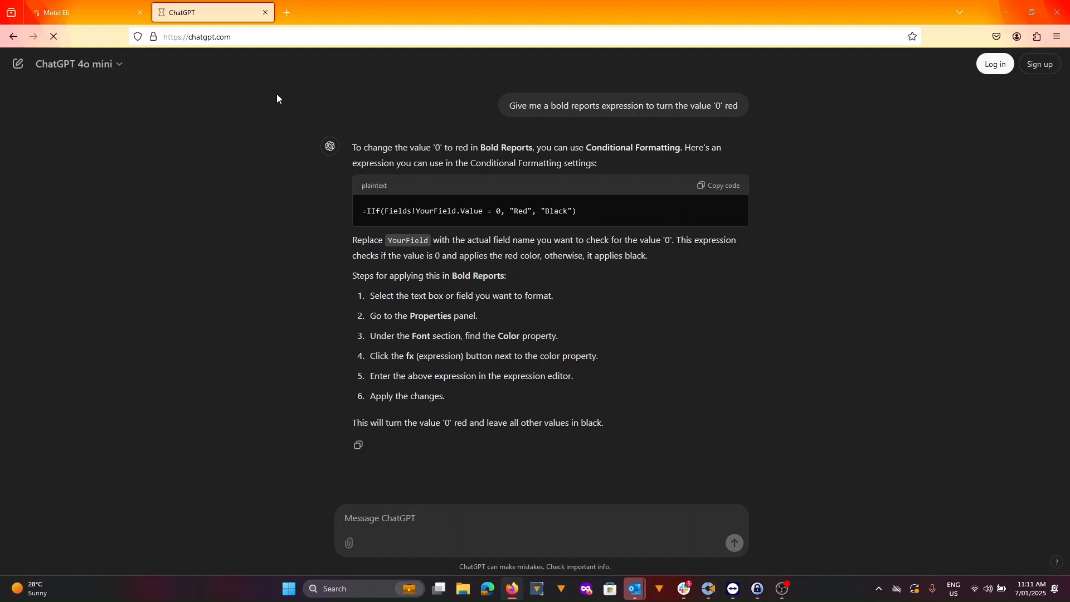
click(263, 17)
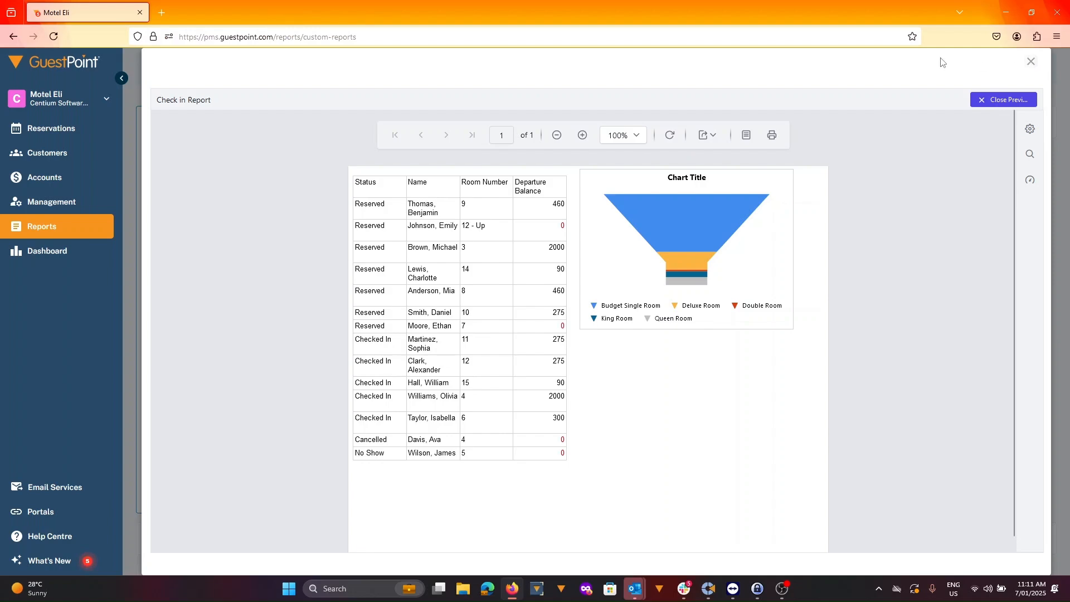
- Exit the preview, save the Check in Report and return to the custom reports list
click(1008, 98)
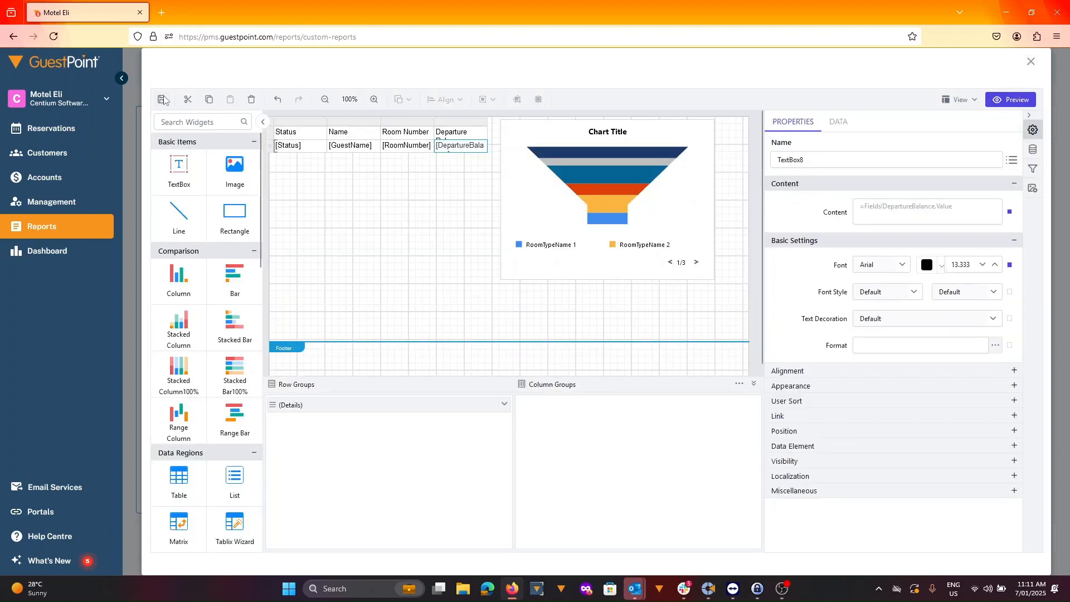
click(162, 99)
click(576, 128)
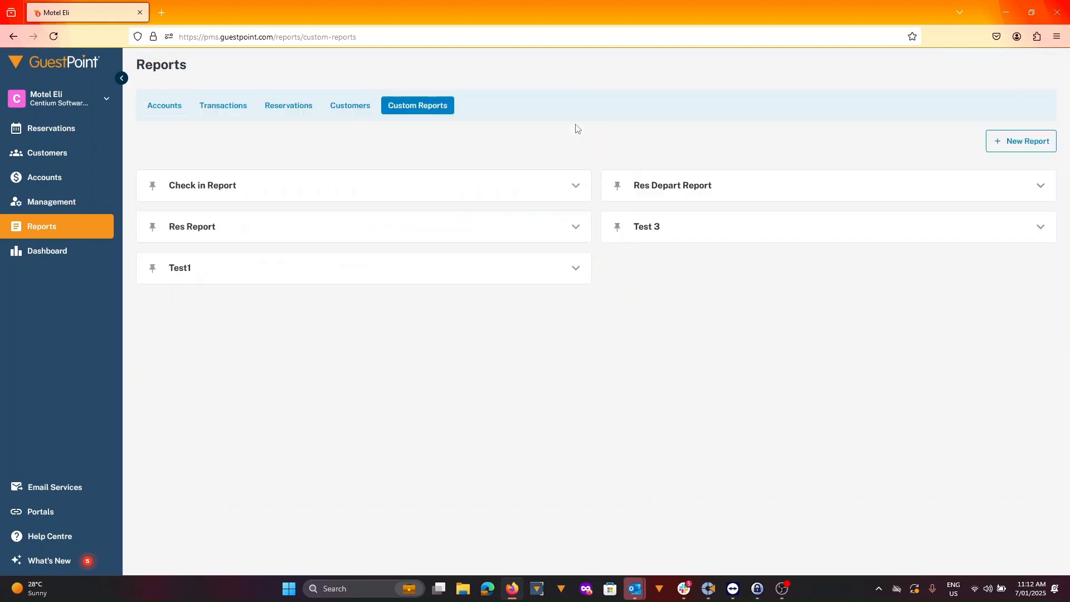
- Preview the saved Check in Report from the custom reports list, inspect its funnel chart segments, and close the preview
click(566, 189)
scroll(447, 308, down, 2)
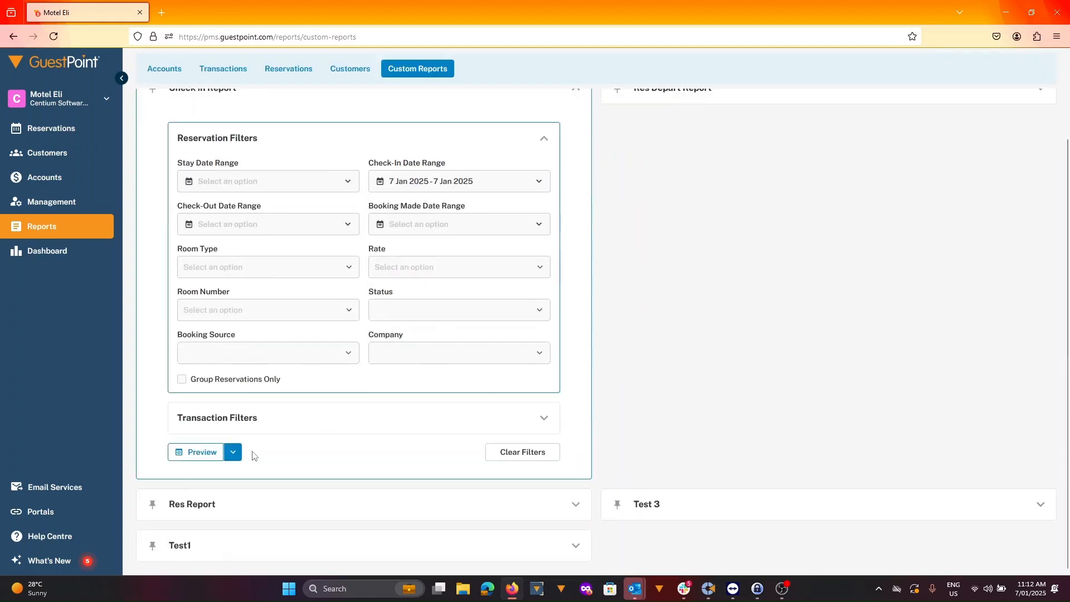
click(203, 451)
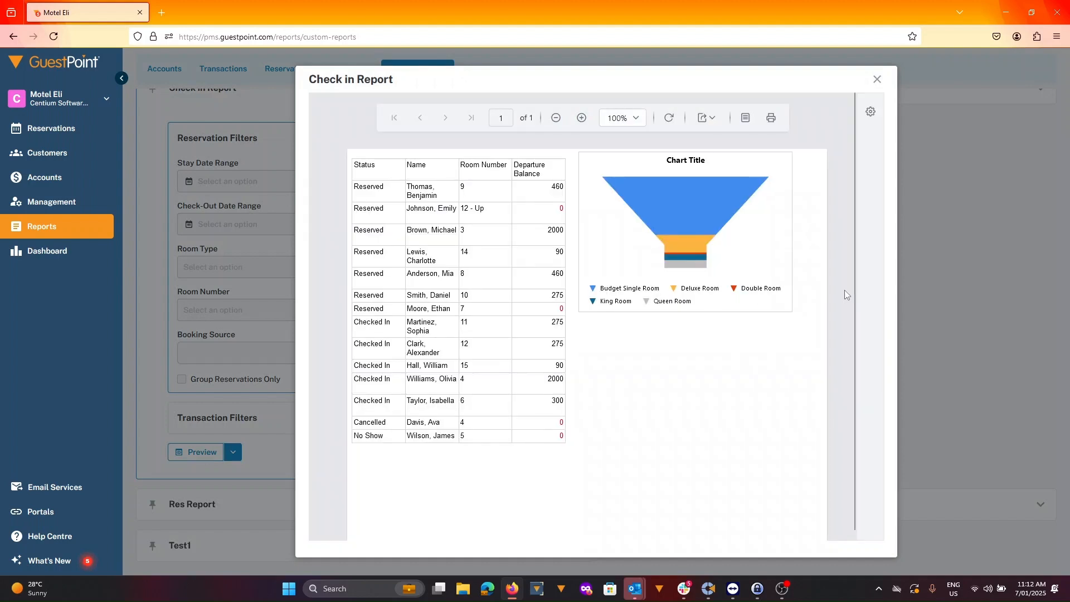
mouse_move(704, 206)
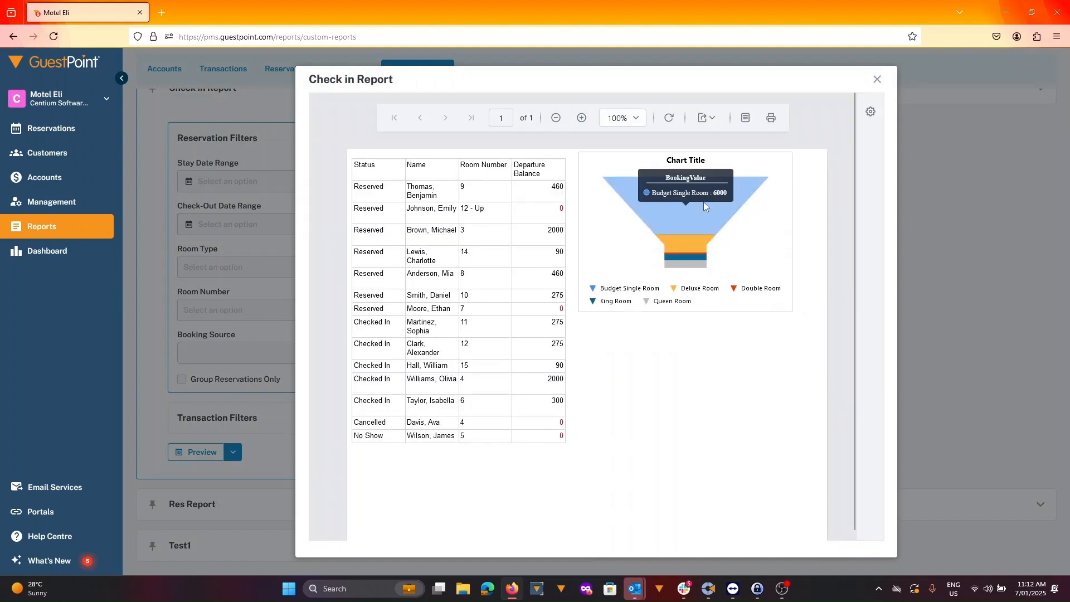
mouse_move(693, 268)
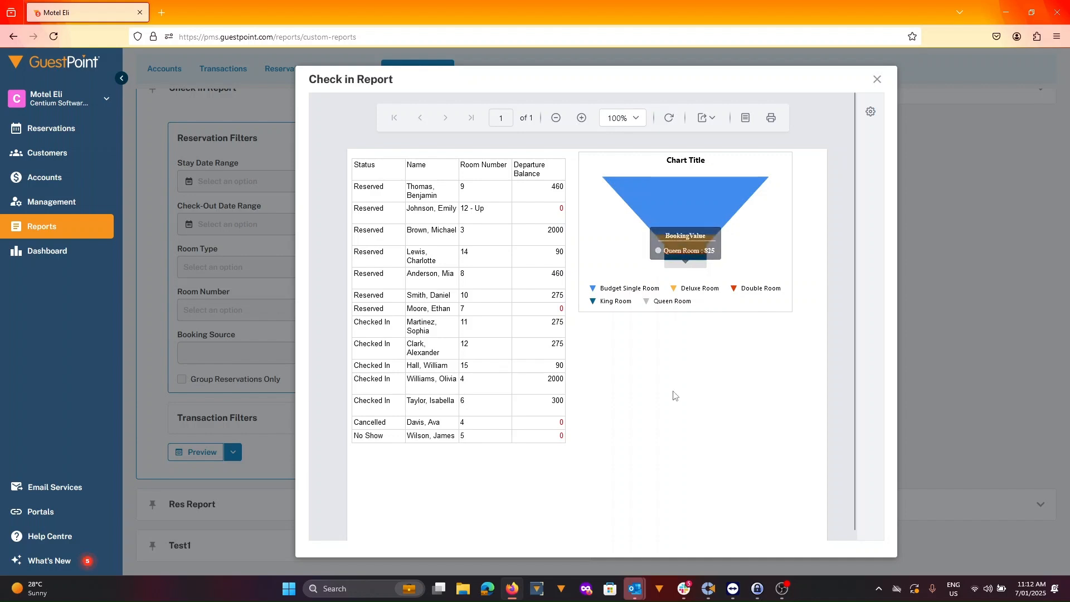
click(878, 80)
- Reopen the Check in Report for editing, add a Pie chart directly below the funnel chart and bring up its data settings
click(233, 452)
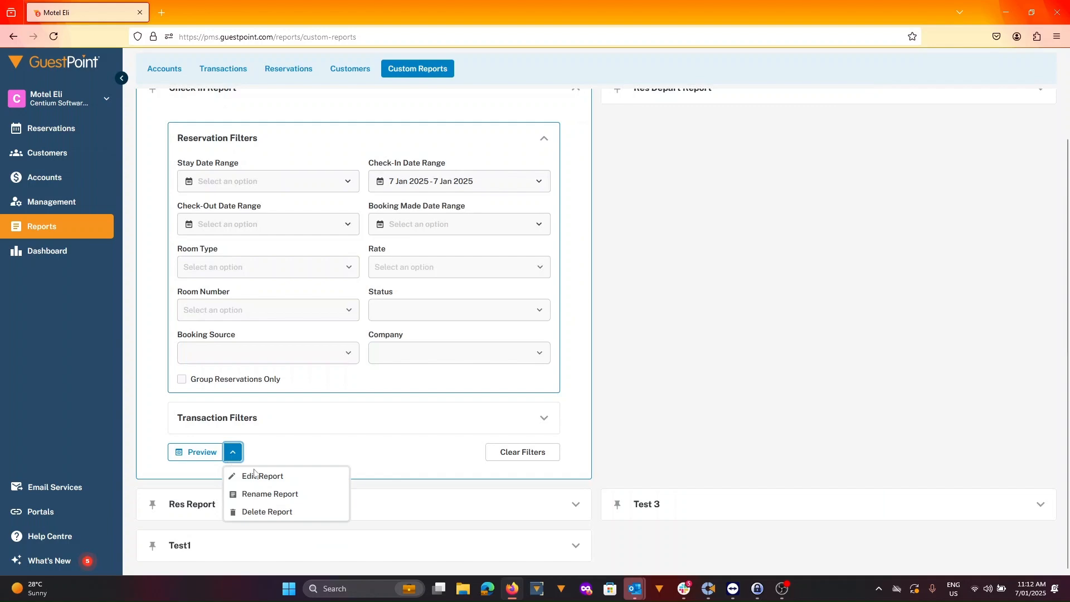
click(252, 474)
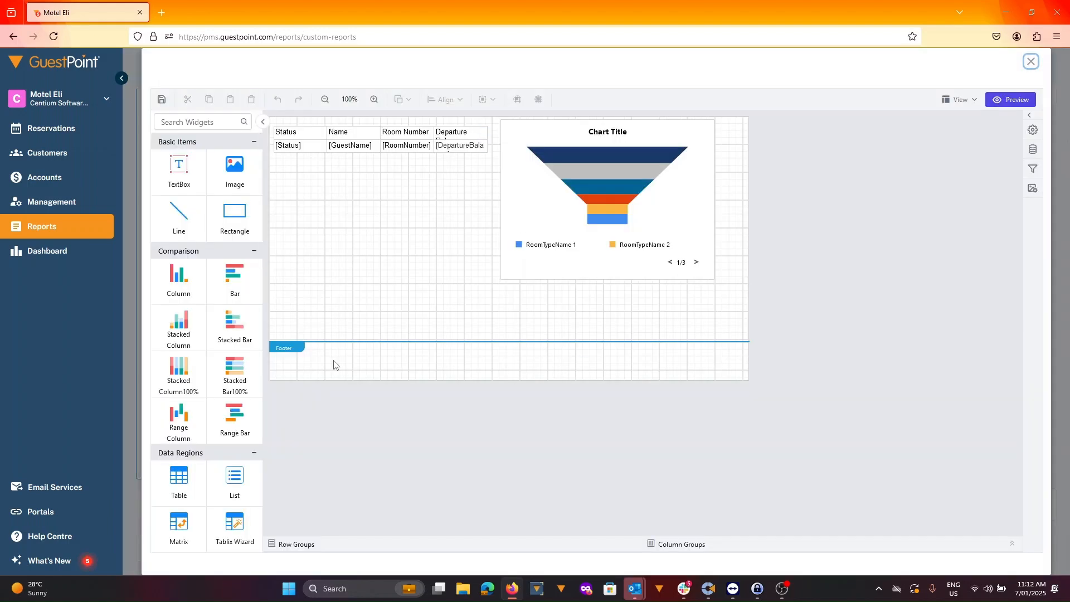
scroll(228, 376, down, 2)
scroll(227, 377, down, 6)
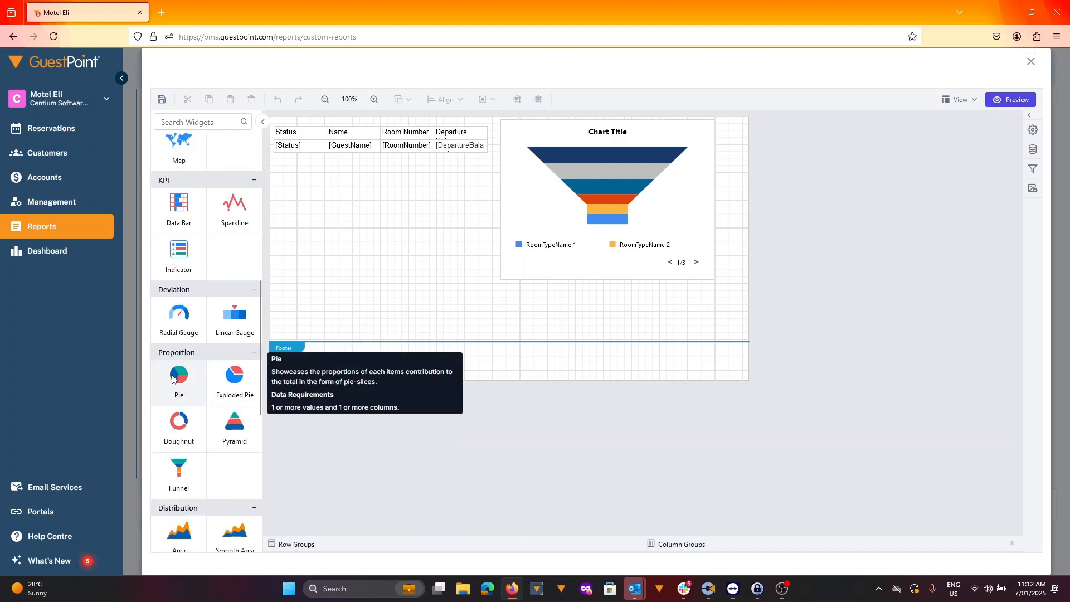
drag(173, 379, 511, 281)
click(835, 124)
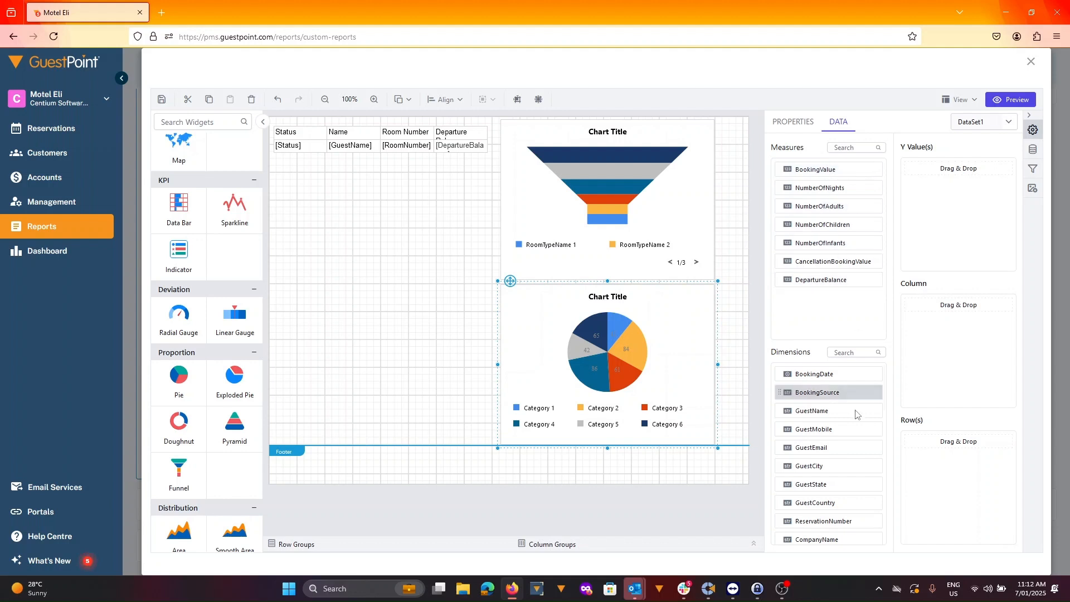
- Assign BookingSource to the pie chart's column and also to its Y values
scroll(853, 418, down, 5)
scroll(839, 429, down, 1)
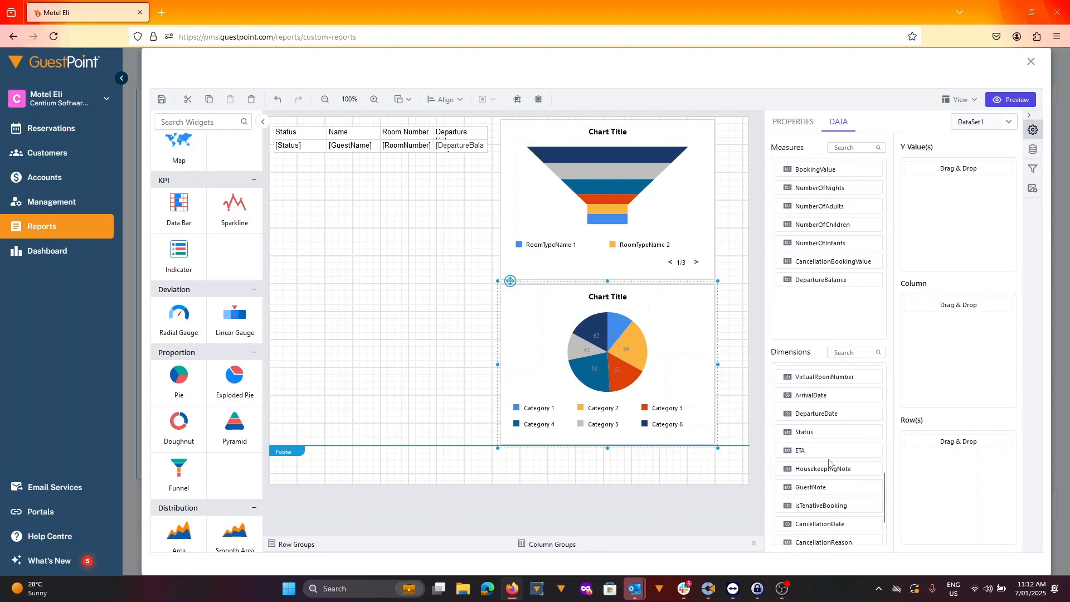
scroll(832, 510, down, 2)
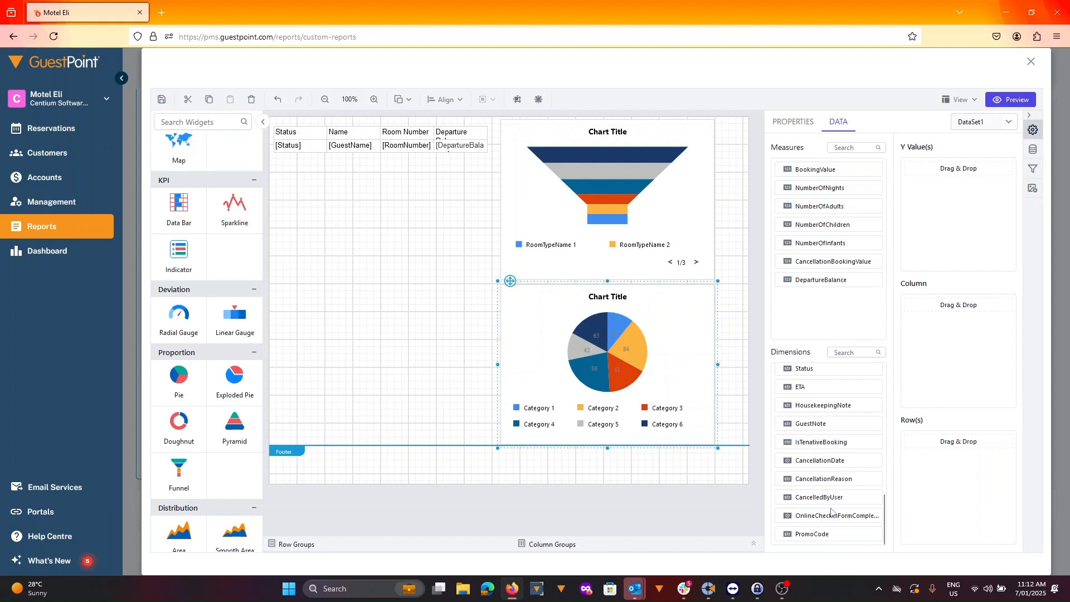
scroll(833, 512, up, 6)
scroll(832, 507, up, 3)
drag(822, 393, 932, 344)
drag(818, 393, 924, 193)
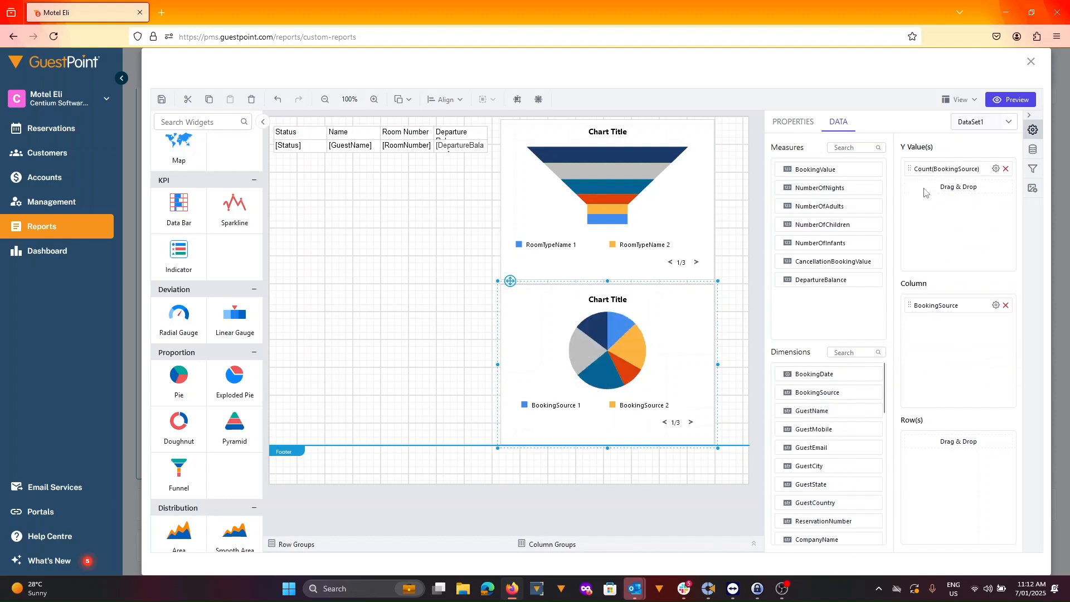
- Preview the Check in Report, inspect the booking source pie chart and the rest of the page, and close the preview
click(1011, 100)
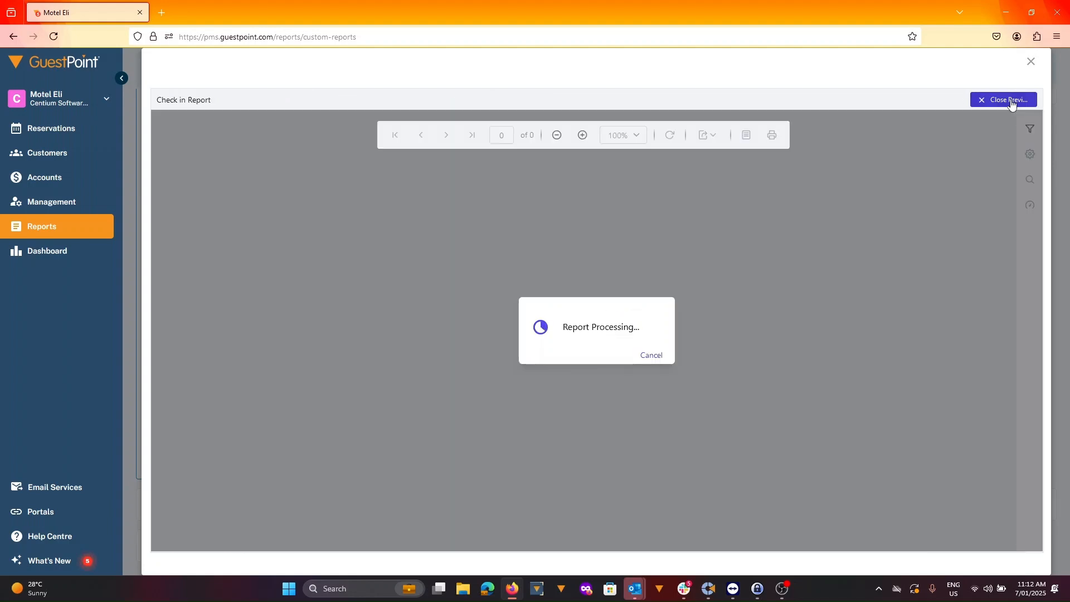
scroll(735, 355, down, 3)
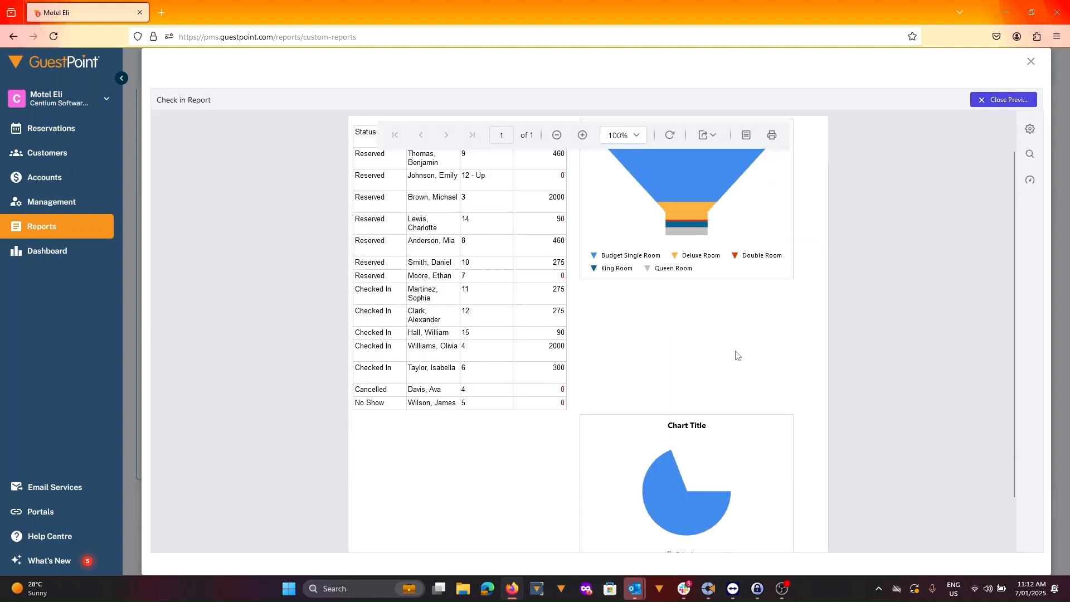
mouse_move(681, 445)
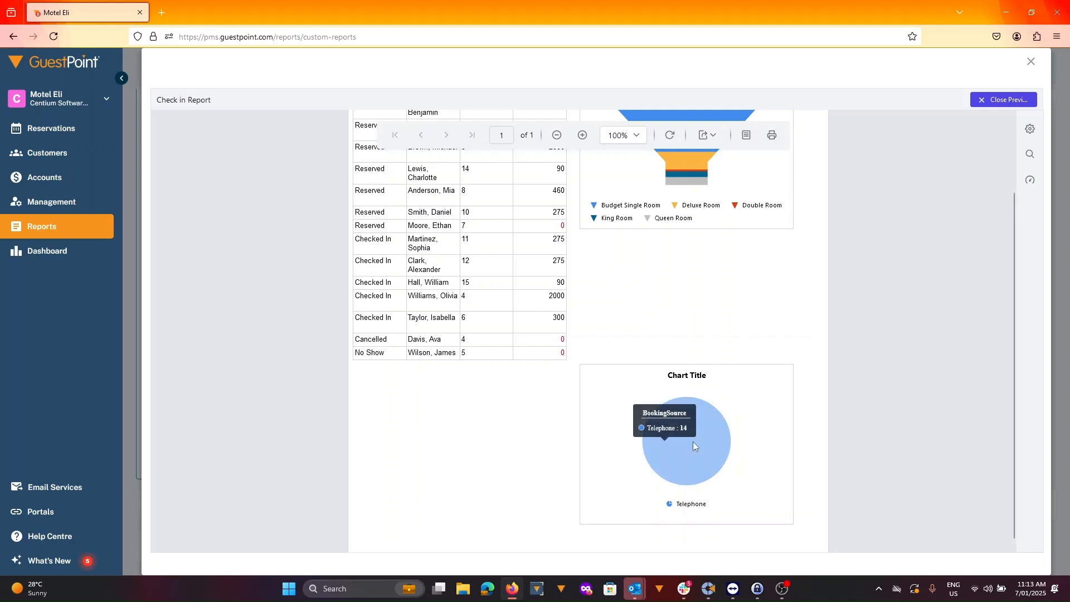
scroll(669, 303, up, 2)
scroll(668, 303, up, 2)
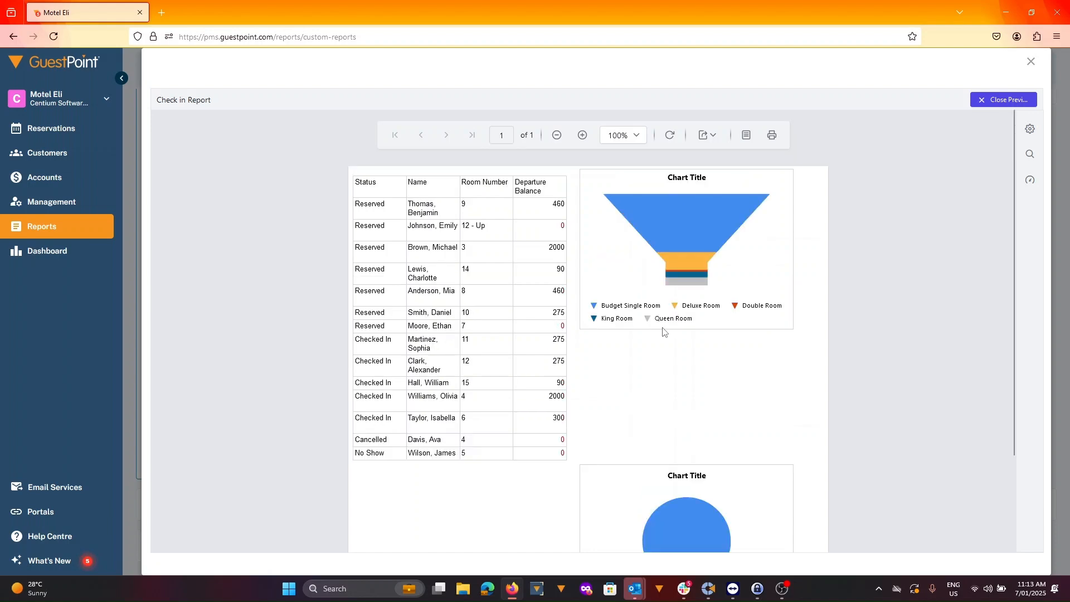
click(981, 105)
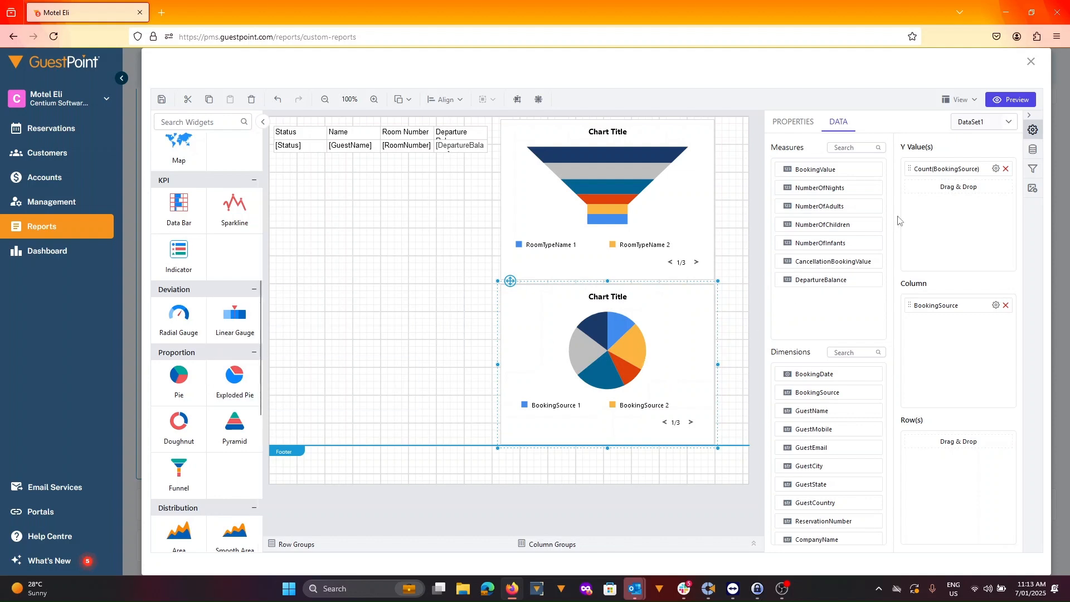
- Switch the pie chart's dataset to DataSet2 and back to DataSet1
click(999, 132)
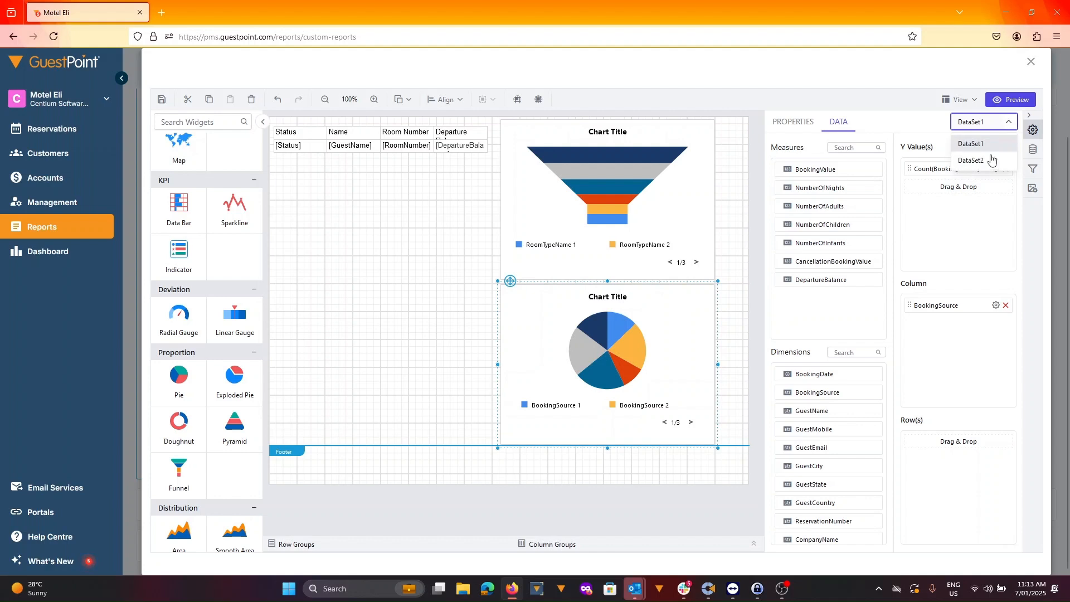
click(996, 159)
click(1011, 122)
click(1010, 123)
click(1010, 122)
click(992, 141)
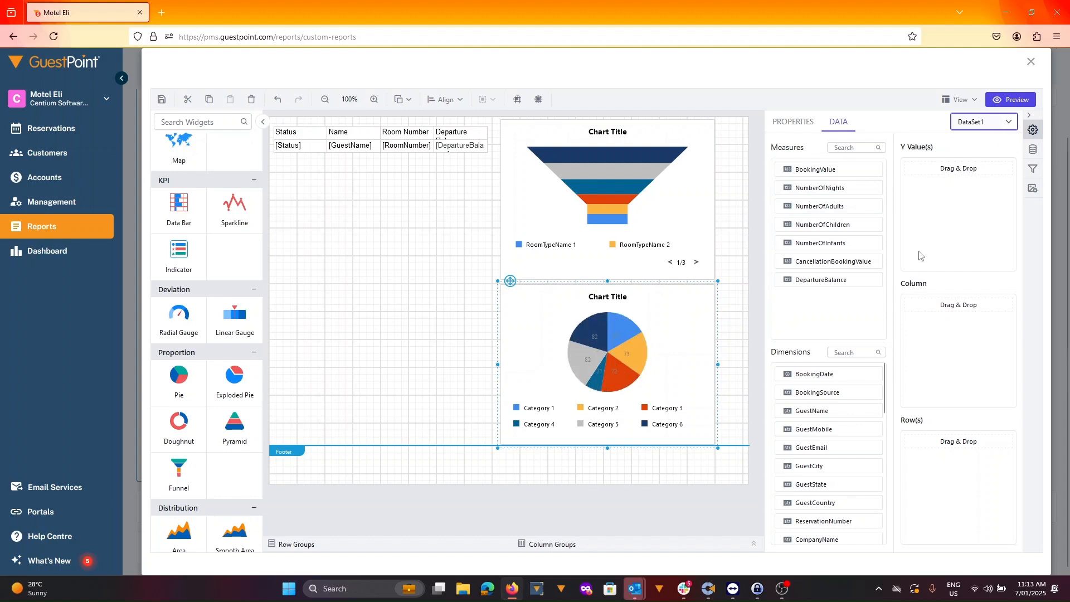
- Set the pie chart's dataset to DataSet2, look through its available fields and deselect the chart
click(1010, 123)
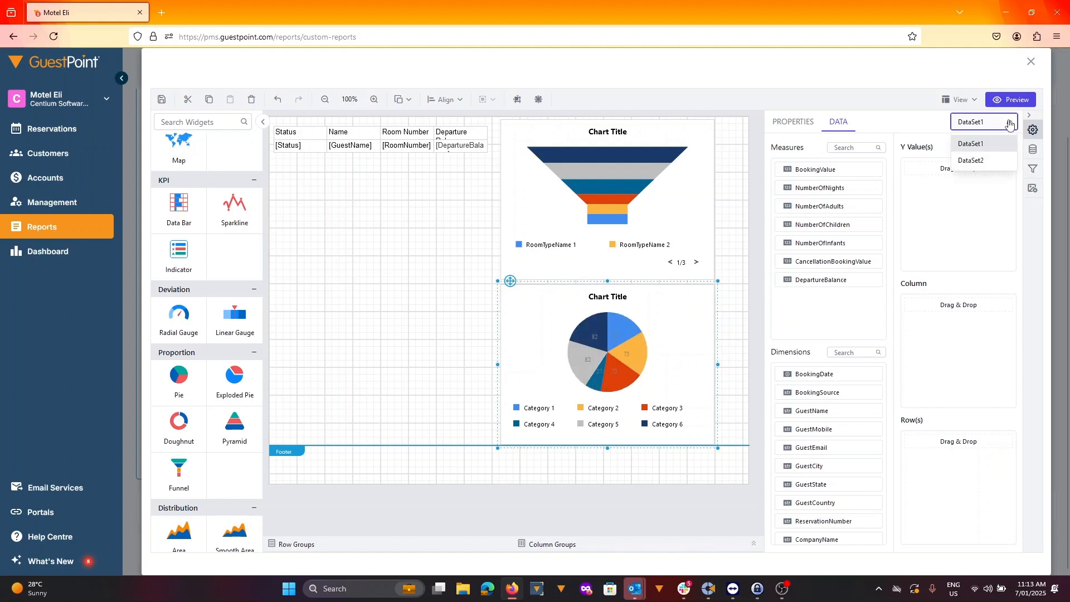
click(981, 162)
scroll(825, 435, down, 5)
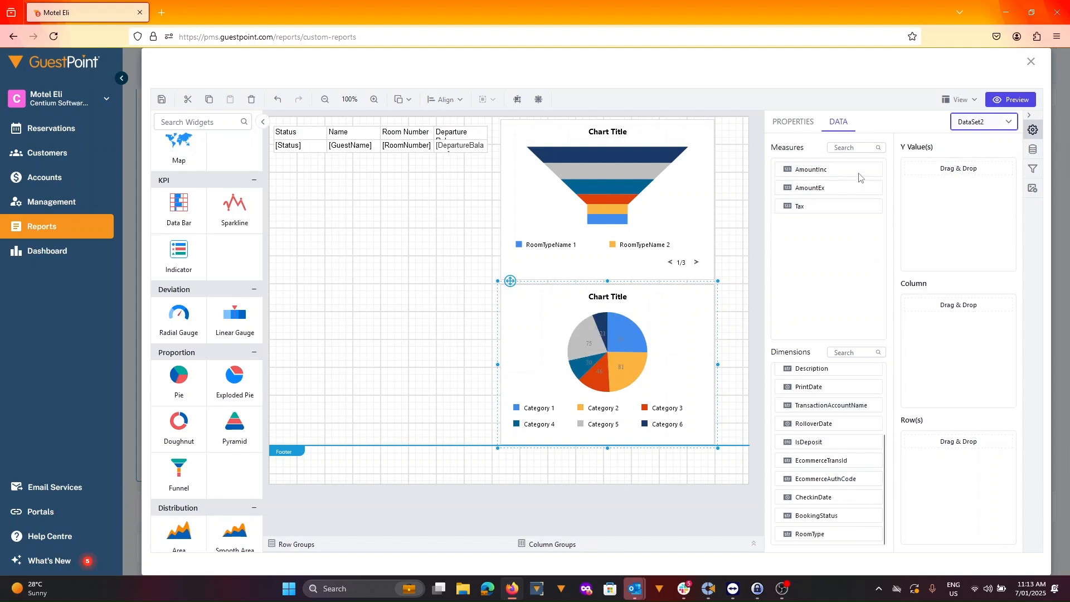
click(425, 242)
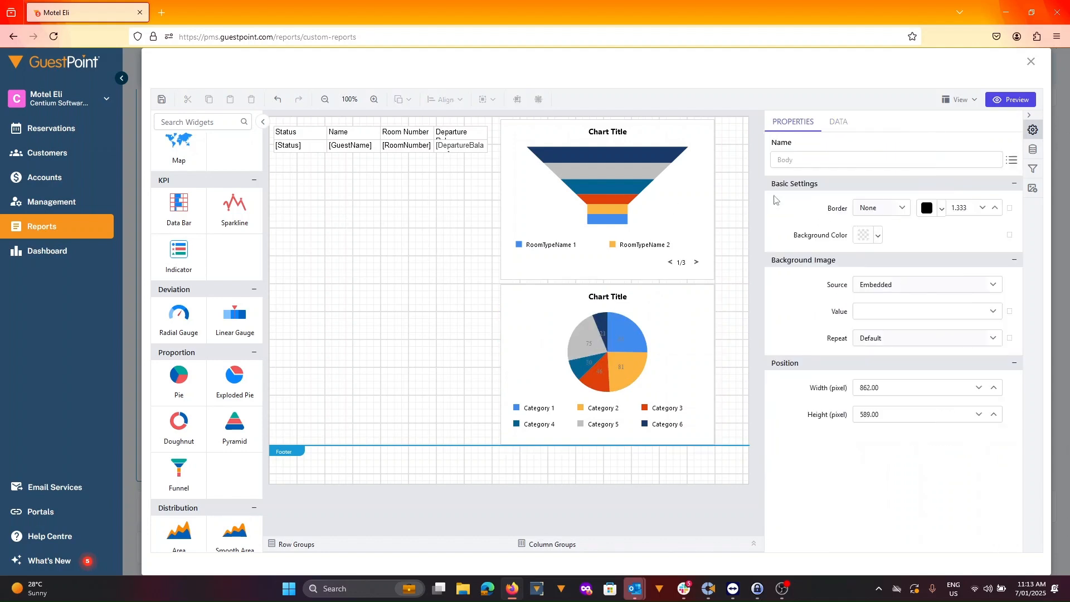